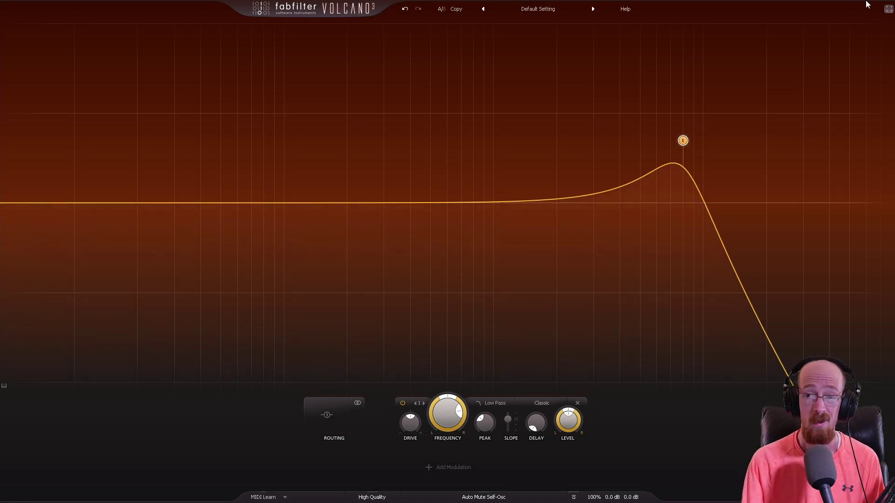
pyautogui.click(889, 9)
pyautogui.click(684, 110)
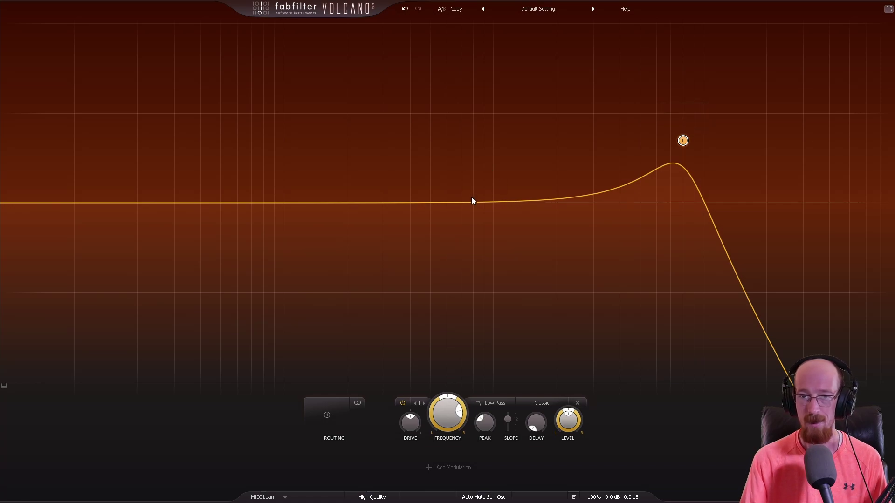
# Add a slider and an XLFO as modulation sources.
pyautogui.click(438, 466)
pyautogui.click(455, 403)
pyautogui.click(482, 440)
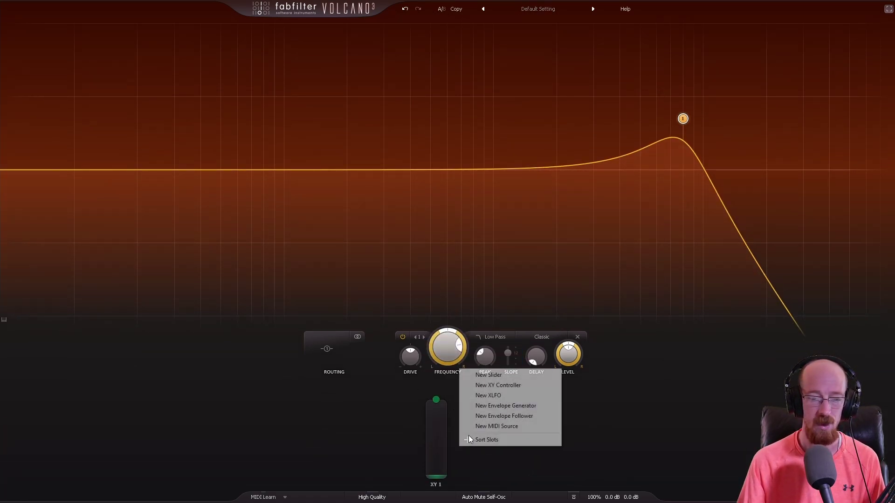
pyautogui.click(492, 396)
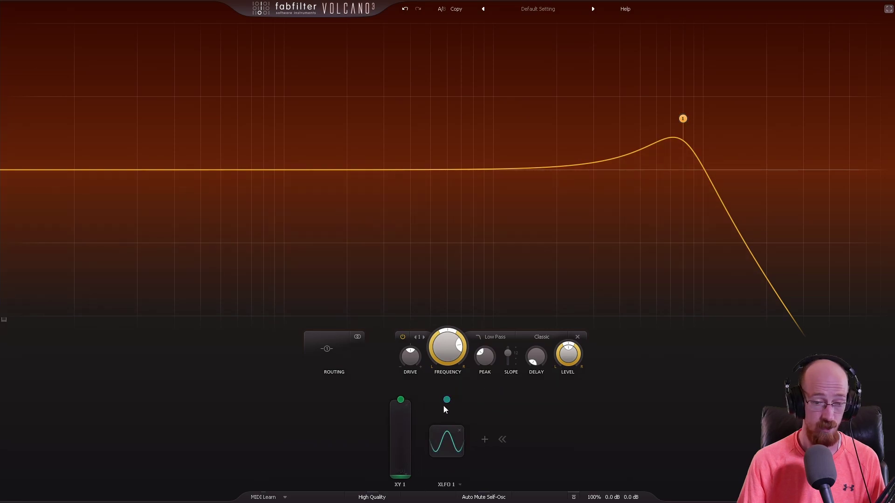
# Assign XLFO 1 and the XY 1 slider to Filter 1's frequency, and try them with the slider raised and the frequency at about 569 Hz.
pyautogui.moveTo(447, 400); pyautogui.dragTo(445, 348)
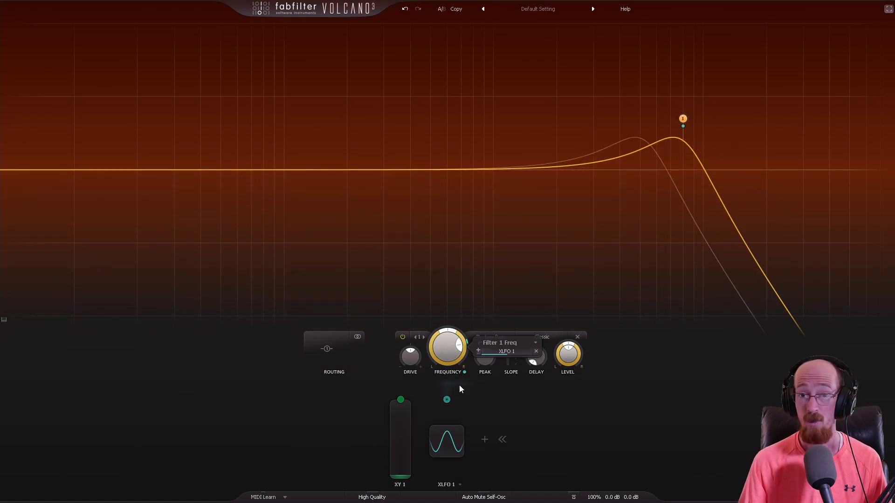
pyautogui.moveTo(401, 396); pyautogui.dragTo(507, 353)
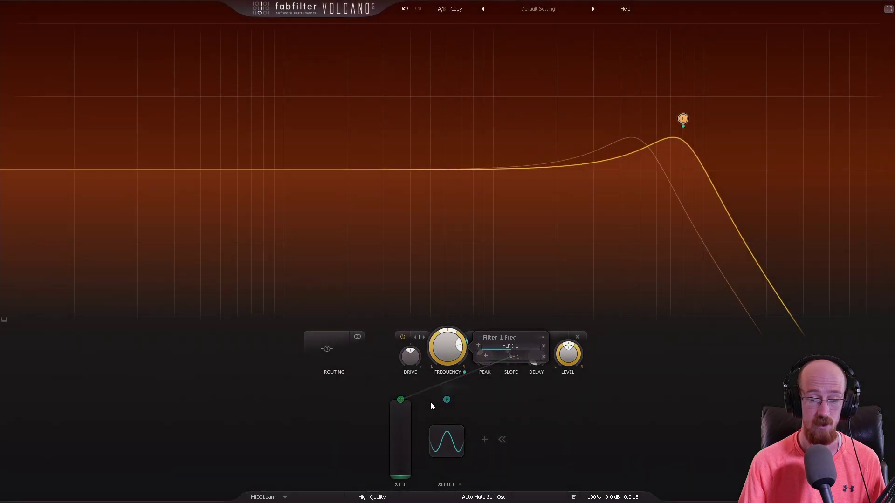
pyautogui.moveTo(401, 454); pyautogui.dragTo(408, 420)
pyautogui.moveTo(448, 358); pyautogui.dragTo(445, 382)
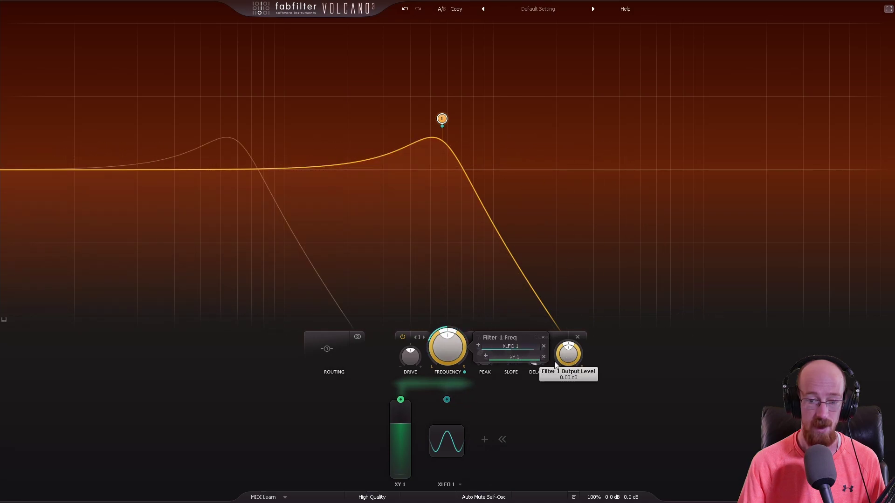
pyautogui.moveTo(404, 421)
pyautogui.mouseDown()
pyautogui.moveTo(404, 447)
pyautogui.moveTo(411, 416)
pyautogui.mouseUp()
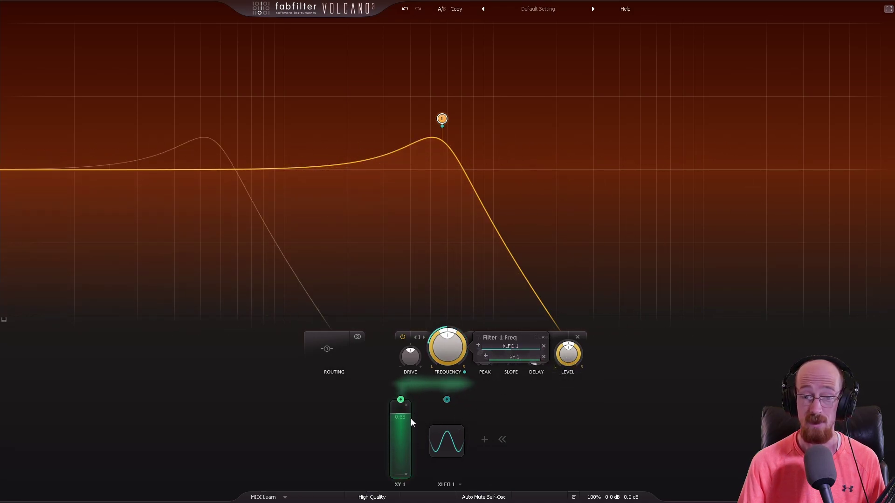
# Remove the XY 1 slider and the XLFO 1 modulation source.
pyautogui.click(406, 405)
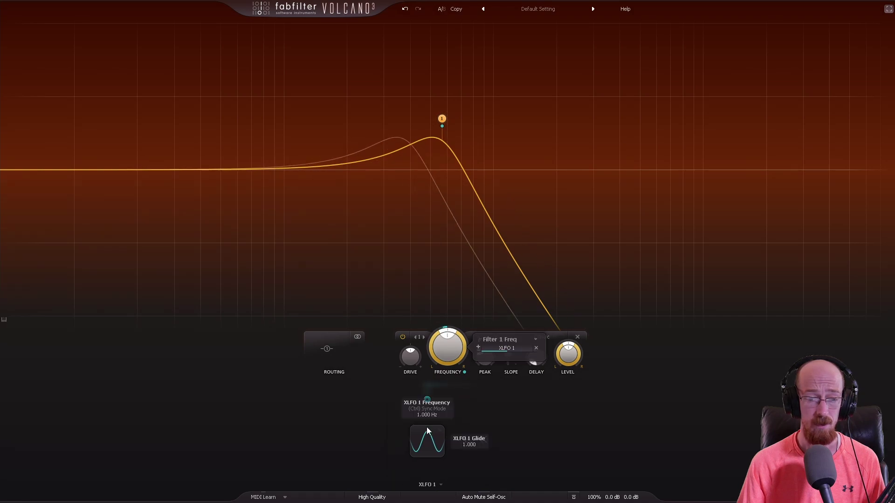
pyautogui.click(441, 431)
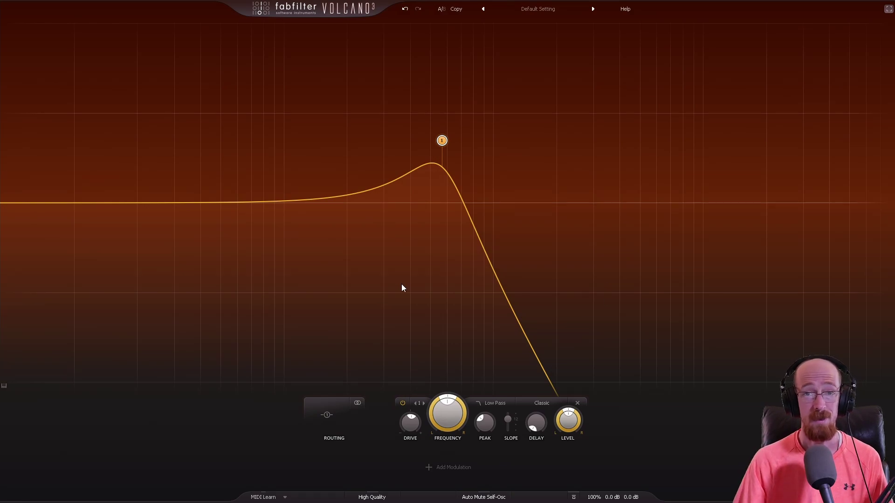
# Try raising Filter 1's drive to its maximum and return it to its centre setting.
pyautogui.moveTo(411, 425); pyautogui.dragTo(416, 370)
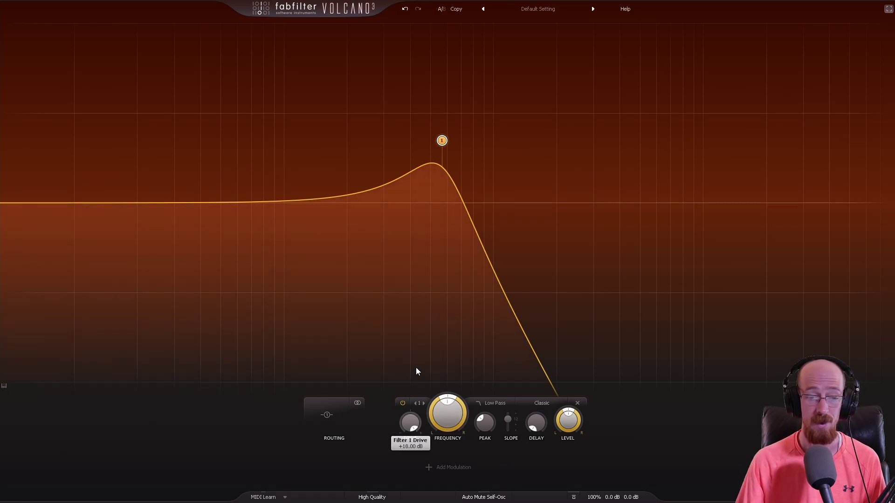
pyautogui.moveTo(416, 465); pyautogui.dragTo(418, 371)
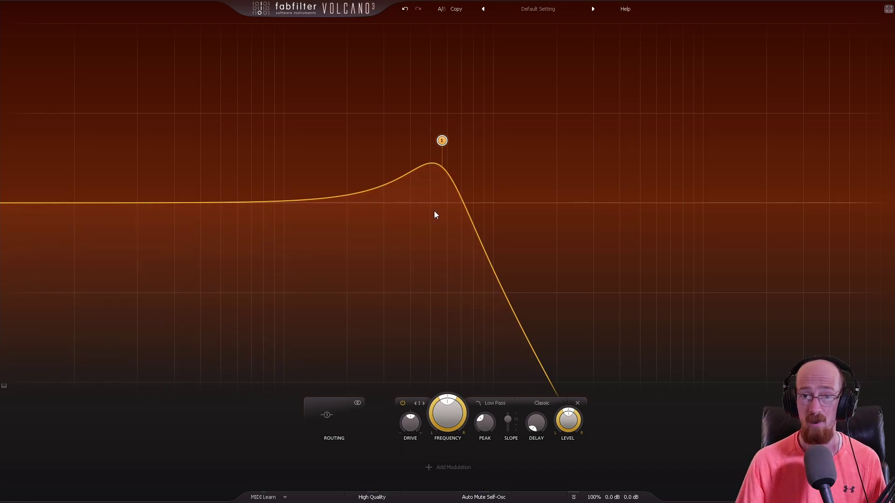
# Try the Notch and All Pass types on Filter 1 and return it to Low Pass.
pyautogui.moveTo(442, 141)
pyautogui.click(427, 123)
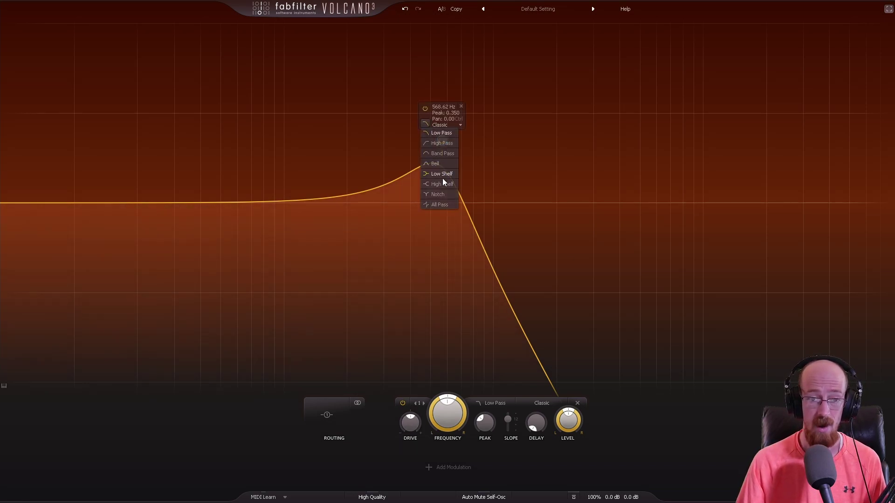
pyautogui.click(444, 189)
pyautogui.click(426, 184)
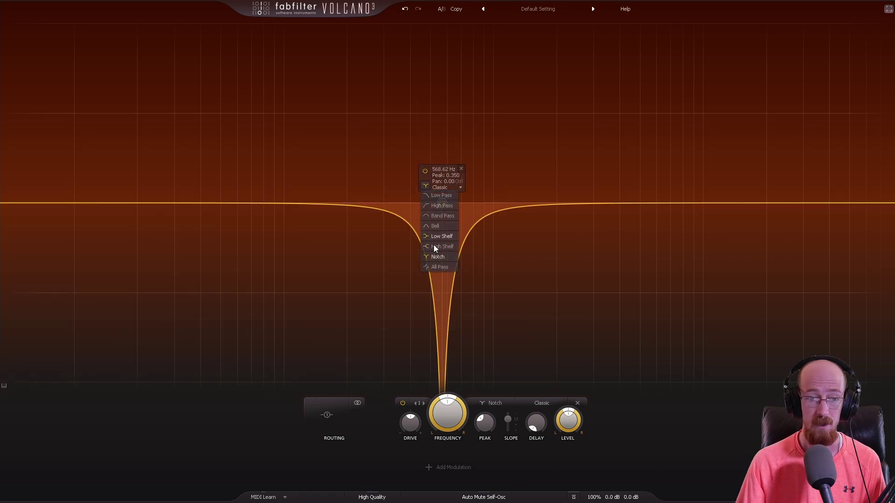
pyautogui.click(436, 265)
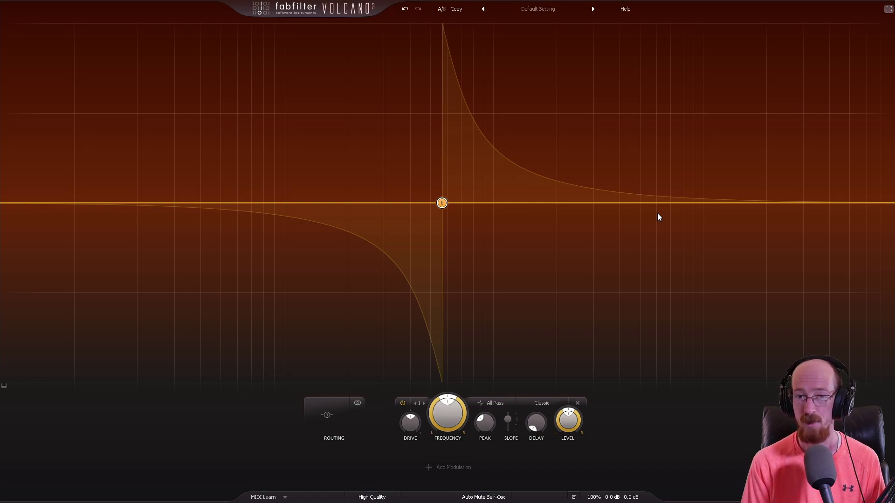
pyautogui.moveTo(447, 229)
pyautogui.click(425, 189)
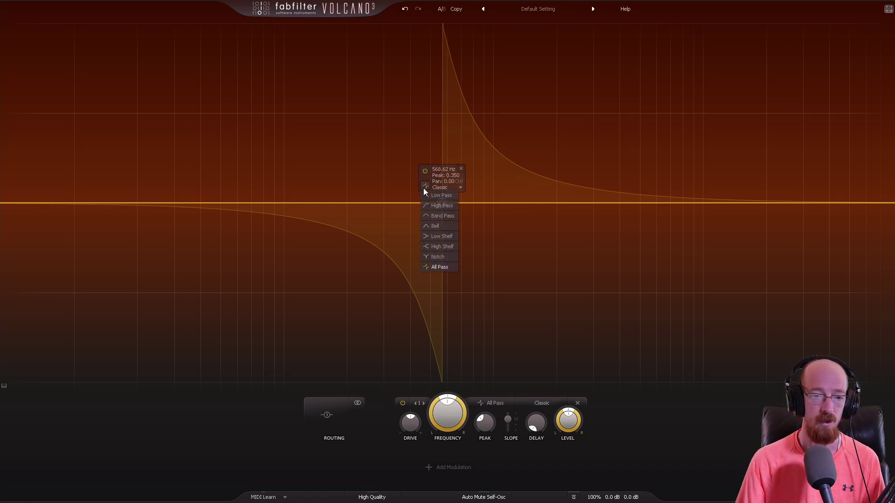
pyautogui.click(429, 195)
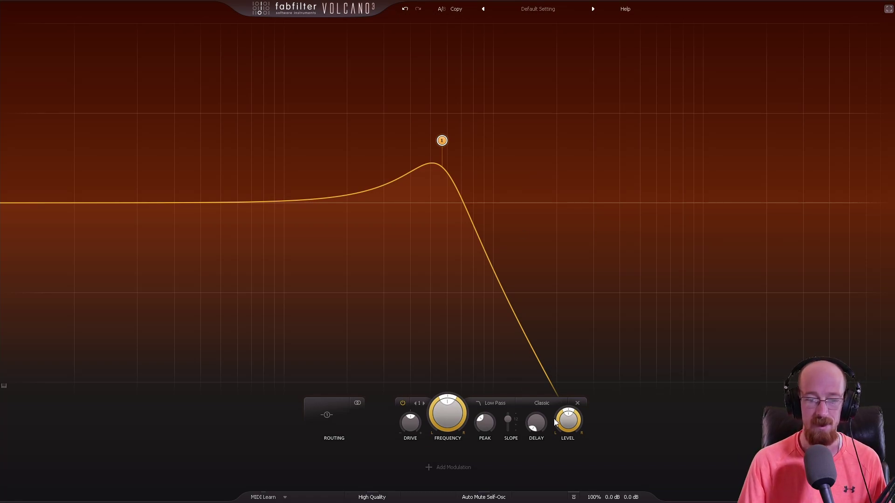
# Try the Smooth style on Filter 1 and set its style to Metal, keeping the Low Pass type.
pyautogui.click(486, 403)
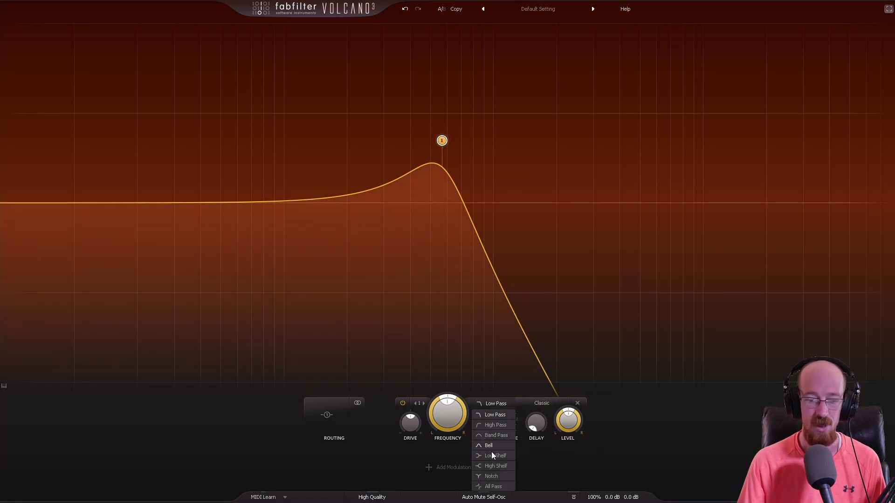
pyautogui.click(538, 404)
pyautogui.click(538, 403)
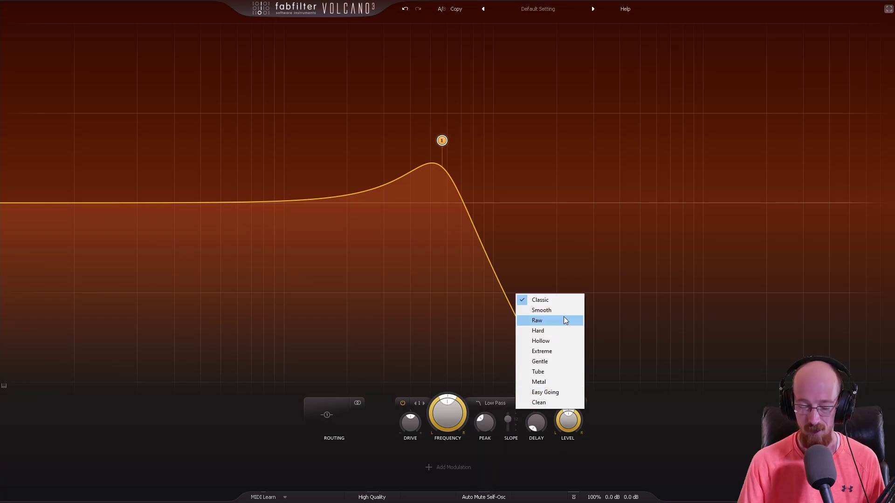
pyautogui.click(549, 311)
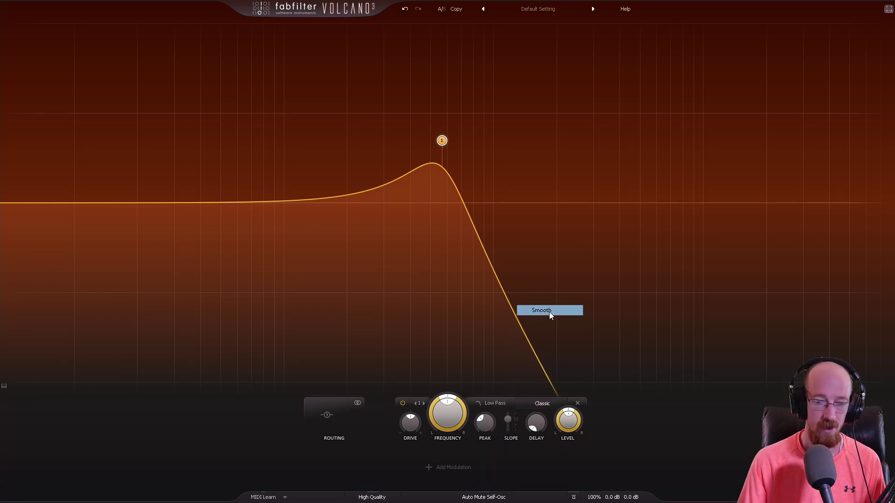
pyautogui.click(551, 408)
pyautogui.click(556, 386)
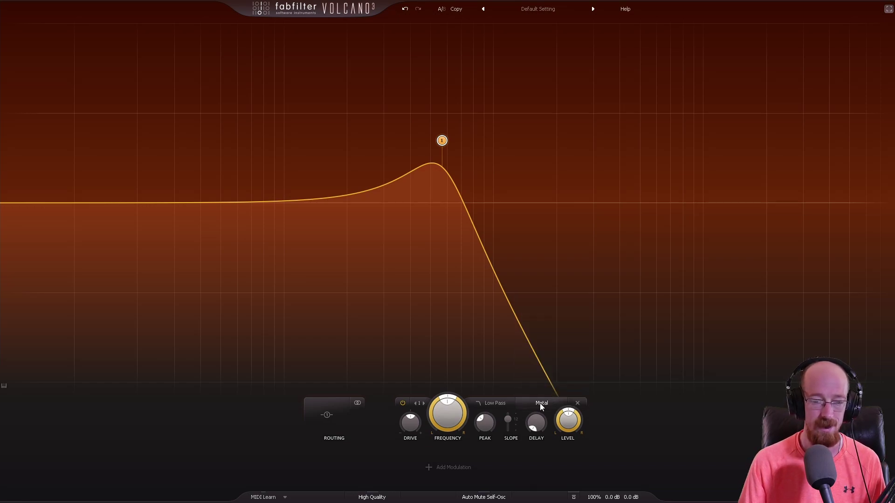
# Move Filter 1's cutoff to about 1650 Hz and lower its peak to about 0.069.
pyautogui.moveTo(443, 142); pyautogui.dragTo(533, 143)
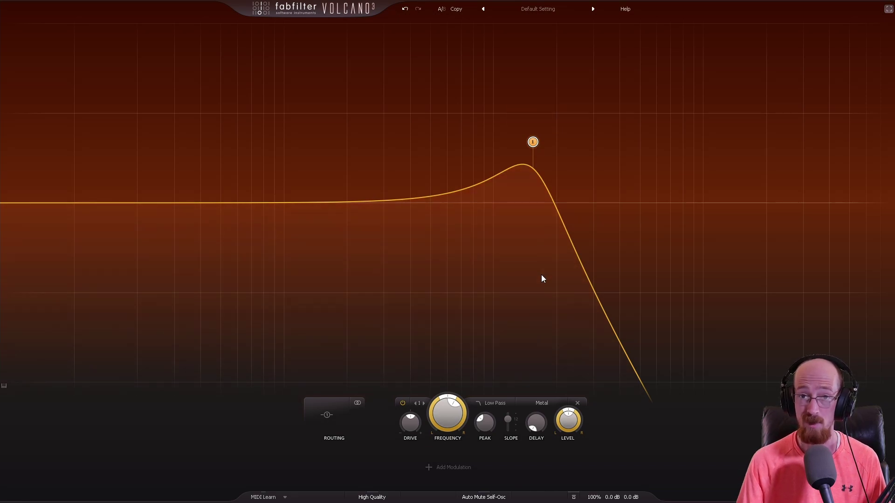
pyautogui.moveTo(533, 142); pyautogui.dragTo(542, 189)
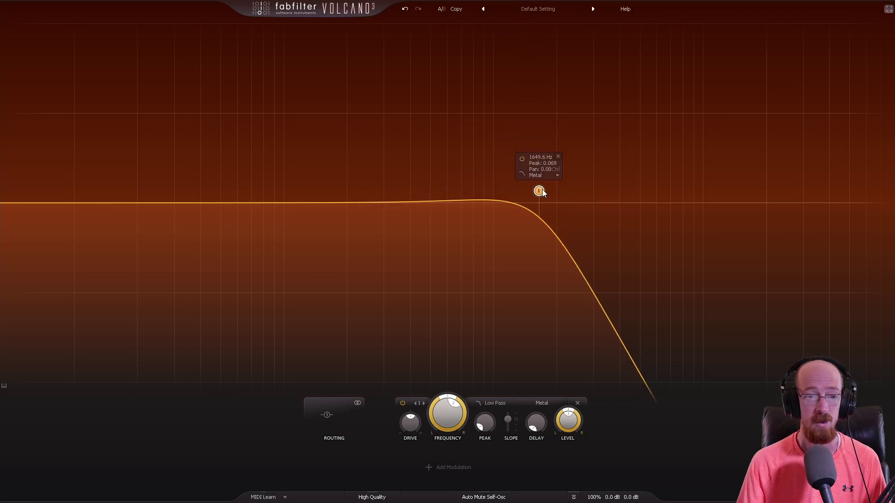
# Bypass Filter 1, play the audio for comparison, and re-enable the filter.
pyautogui.click(522, 158)
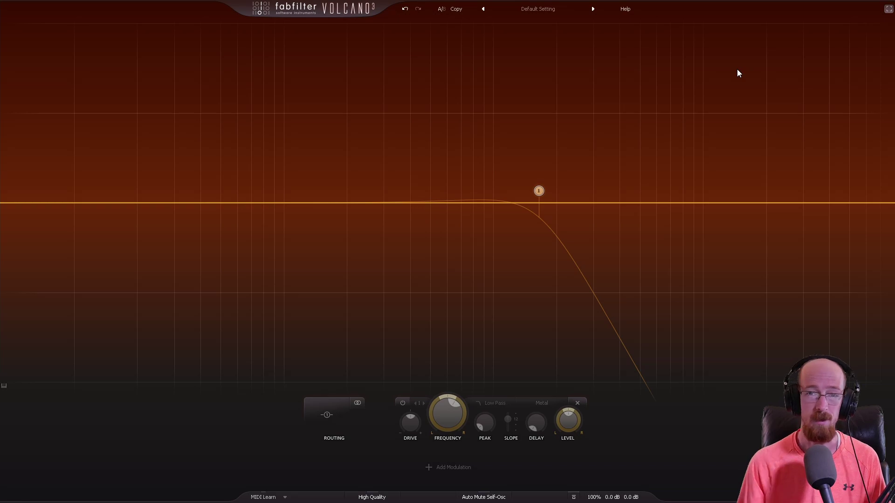
pyautogui.press('space')
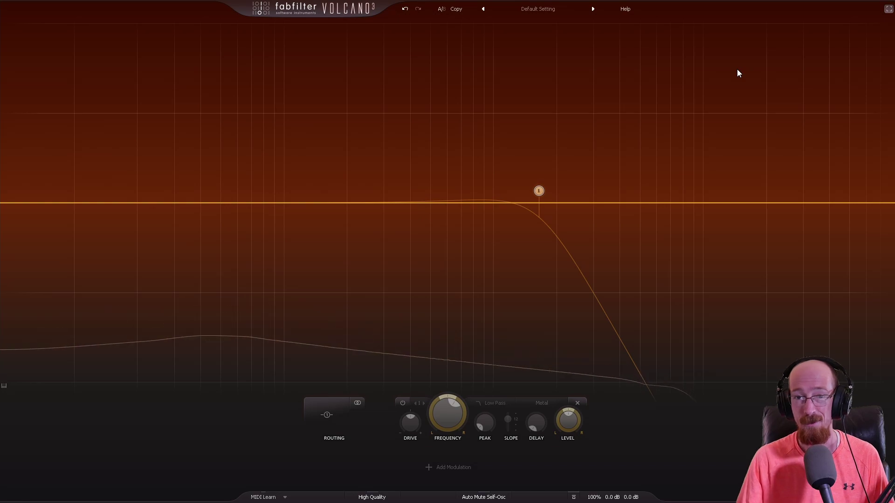
pyautogui.moveTo(536, 187)
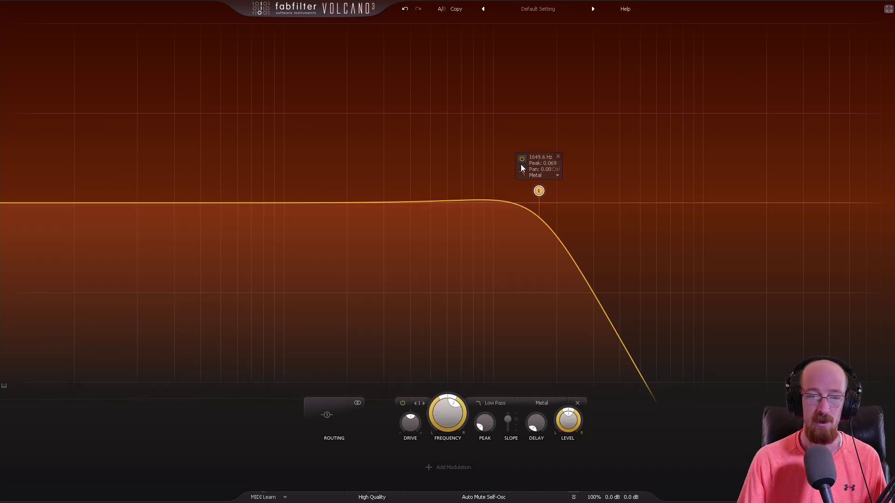
# Advance through the presets to Audio Enhancer bM and on to Audio Mud Remover bM.
pyautogui.click(596, 10)
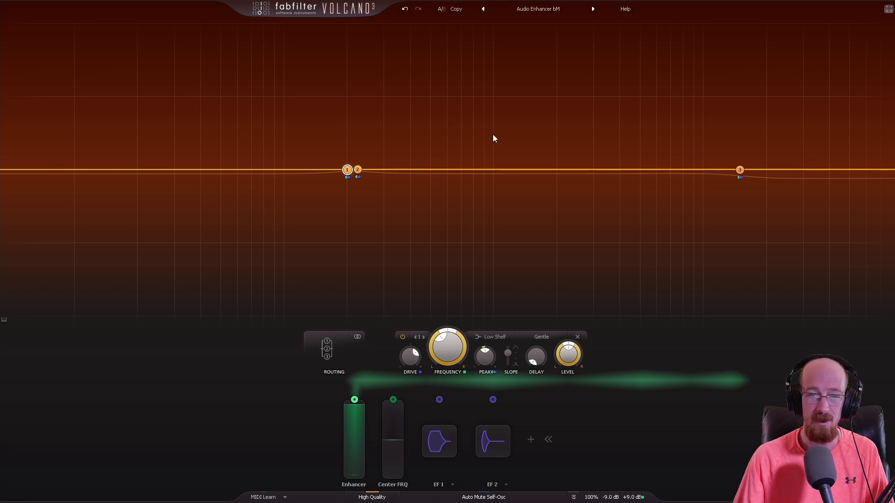
pyautogui.click(592, 8)
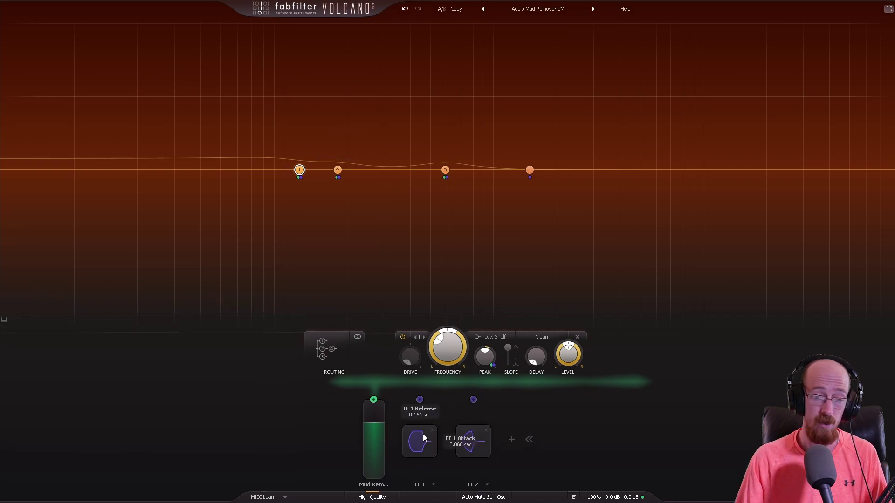
pyautogui.moveTo(521, 168)
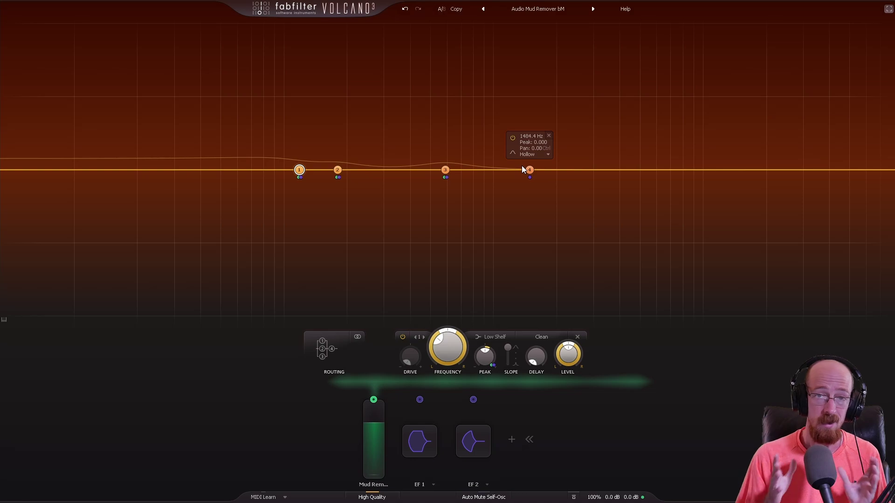
# Load and play the Basic preset Zuperb Compressor One bM, and advance to Zuperb Compressor Two bM.
pyautogui.click(522, 6)
pyautogui.moveTo(540, 26)
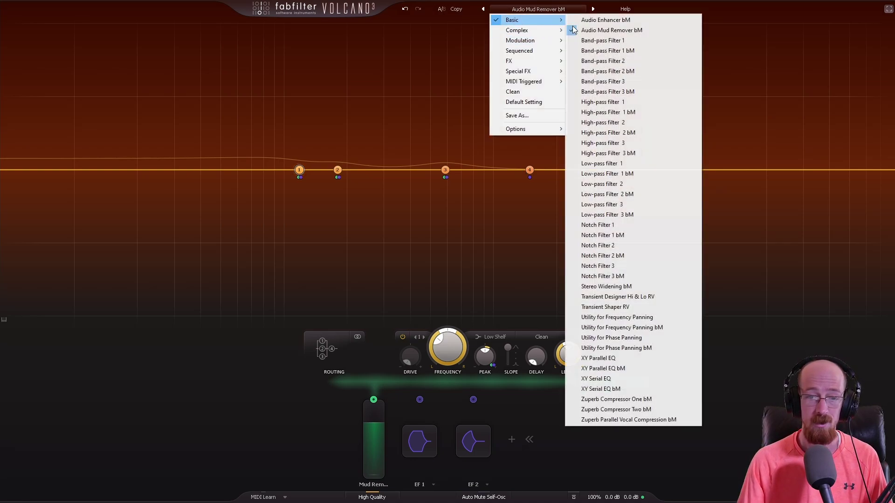
pyautogui.click(640, 399)
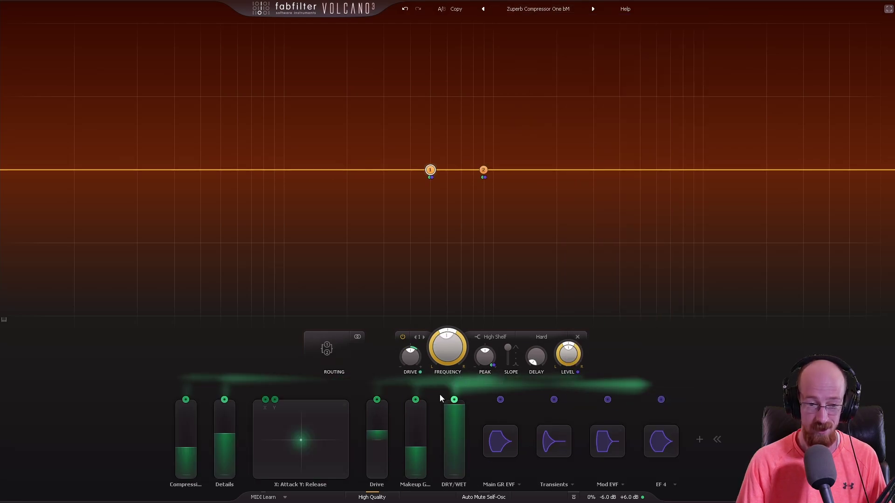
pyautogui.press('space')
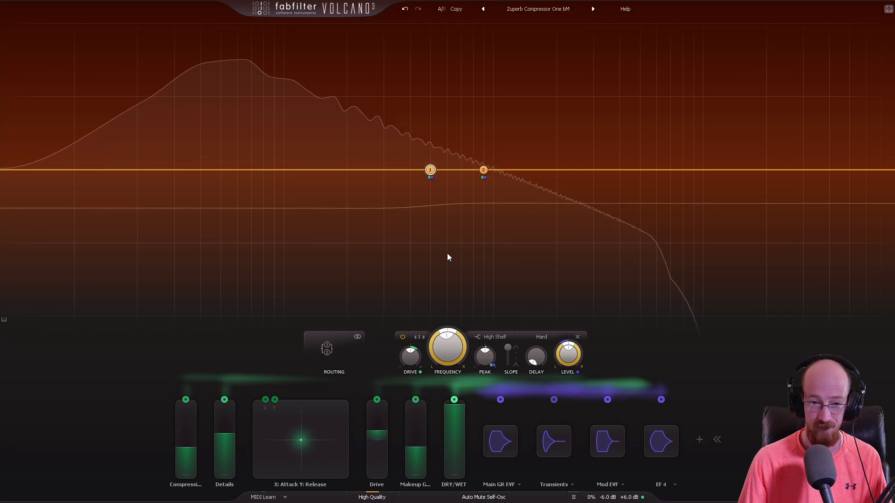
pyautogui.click(592, 9)
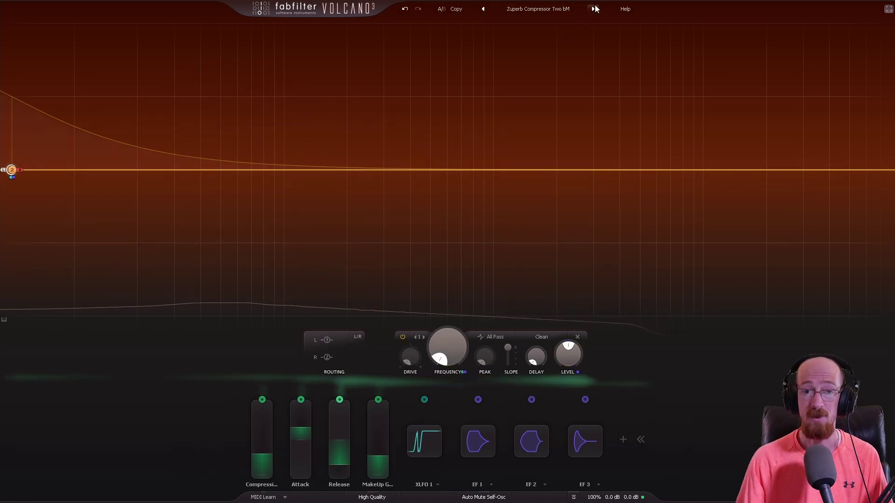
# Load the Audio Rate Filter Mayhem preset from the Special FX category.
pyautogui.click(529, 10)
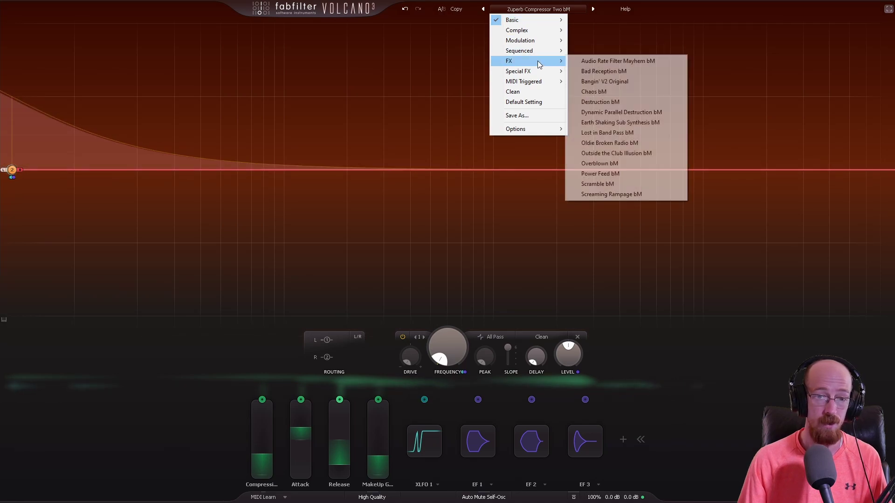
pyautogui.moveTo(536, 71)
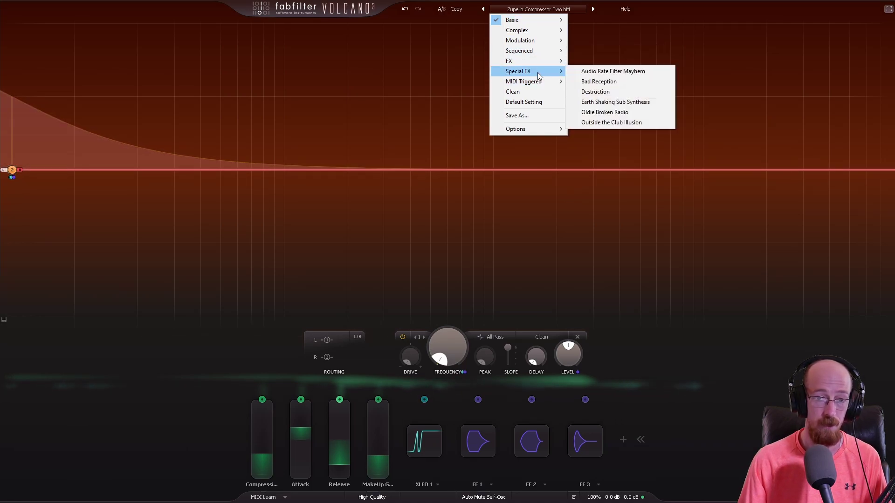
pyautogui.click(613, 71)
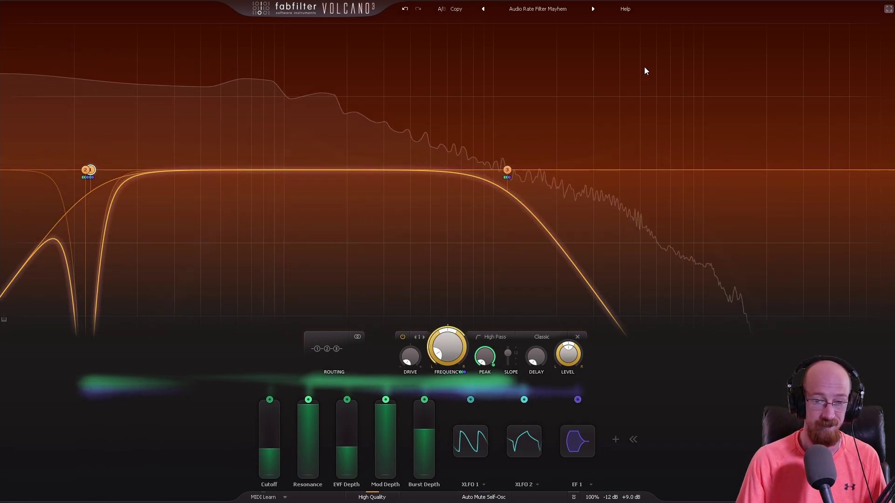
# Audition the Special FX presets Bad Reception, Destruction, Earth Shaking Sub Synthesis, Oldie Broken Radio and Outside the Club Illusion in turn.
pyautogui.click(593, 9)
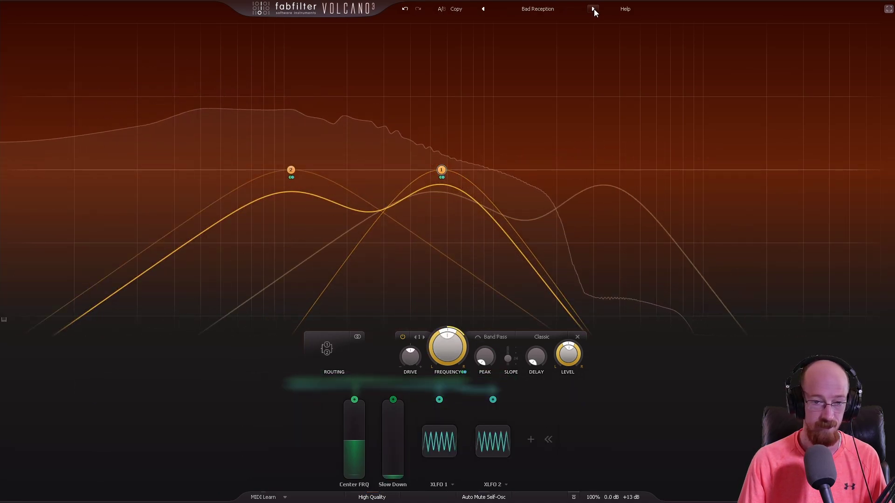
pyautogui.click(593, 9)
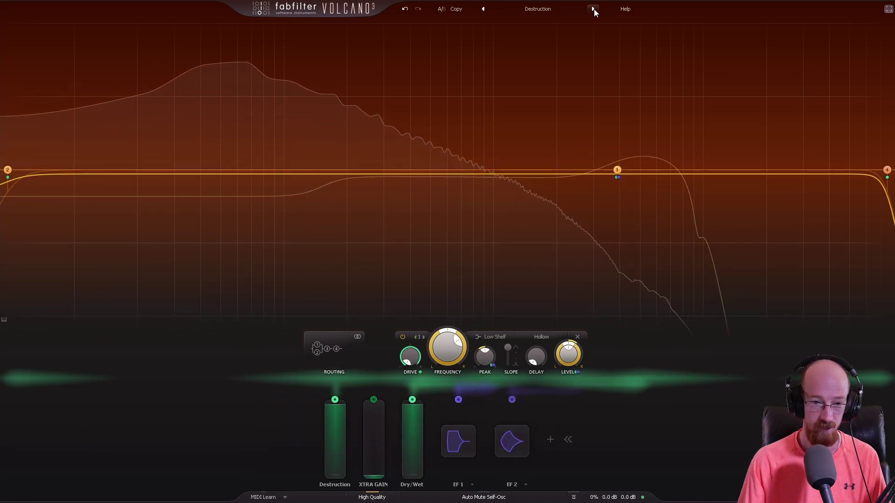
pyautogui.click(593, 10)
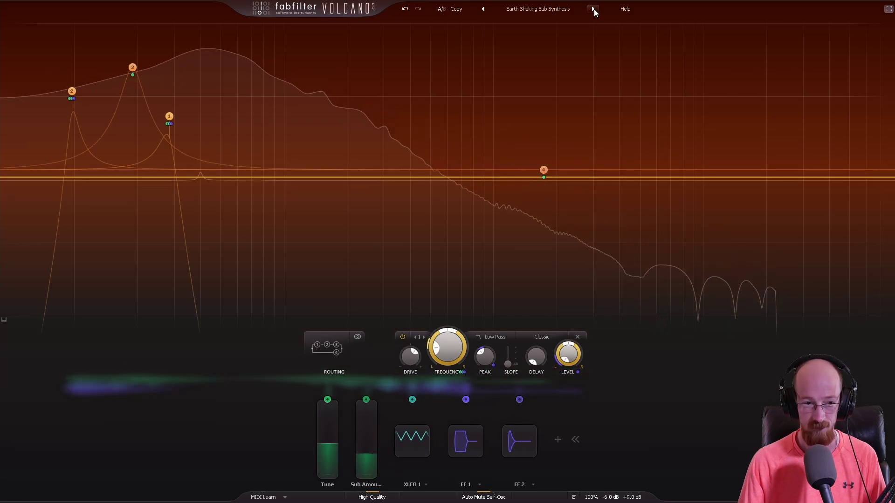
pyautogui.click(593, 10)
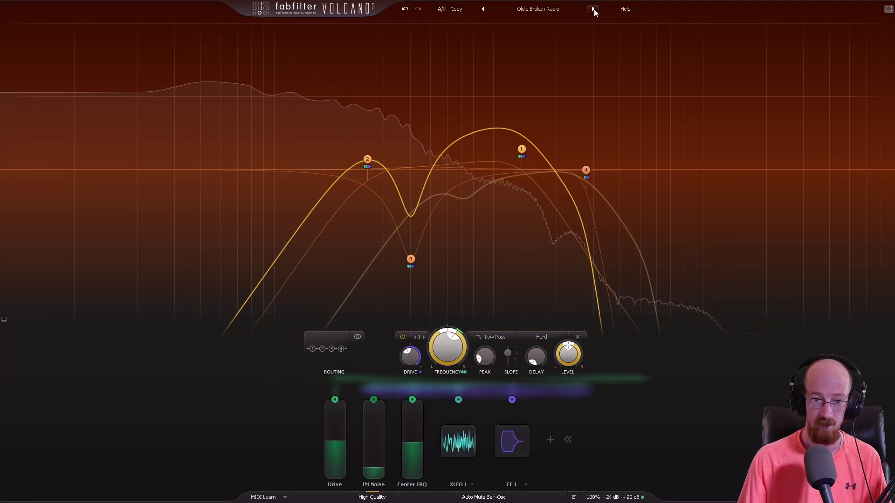
pyautogui.click(594, 10)
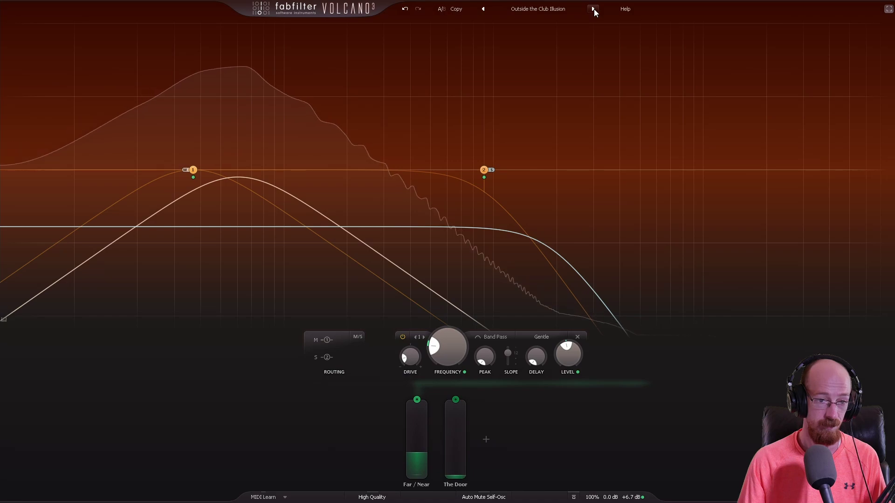
# Advance through the MIDI Triggered presets from Kb Tracked Self-Osc bM to Kzit Maker bM.
pyautogui.click(593, 9)
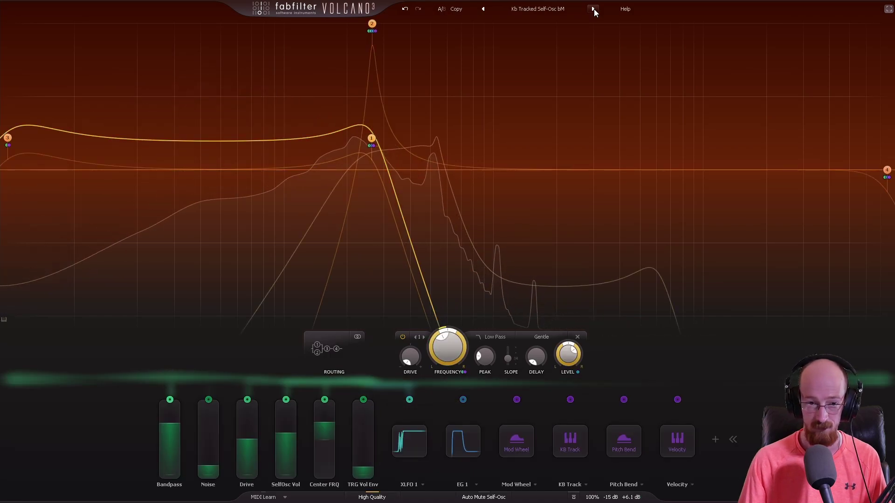
pyautogui.click(594, 9)
pyautogui.click(594, 9)
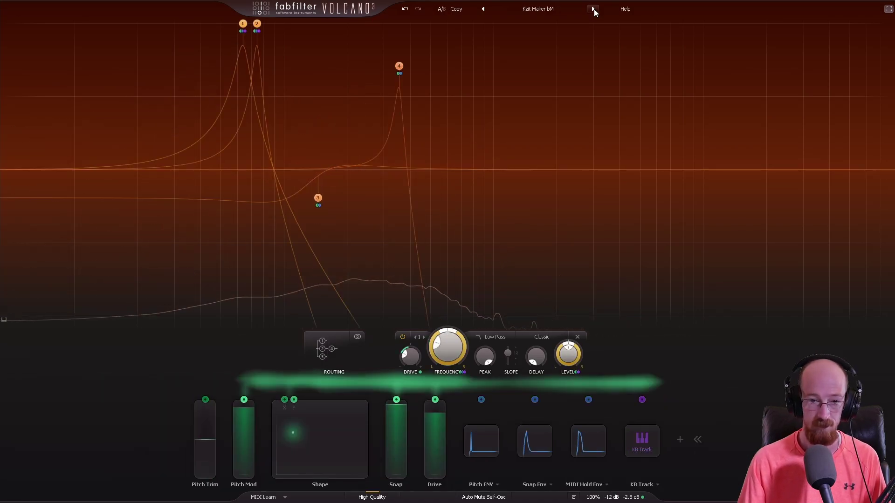
# Look over the MIDI Triggered and Basic preset lists and load the Default Setting preset.
pyautogui.click(538, 9)
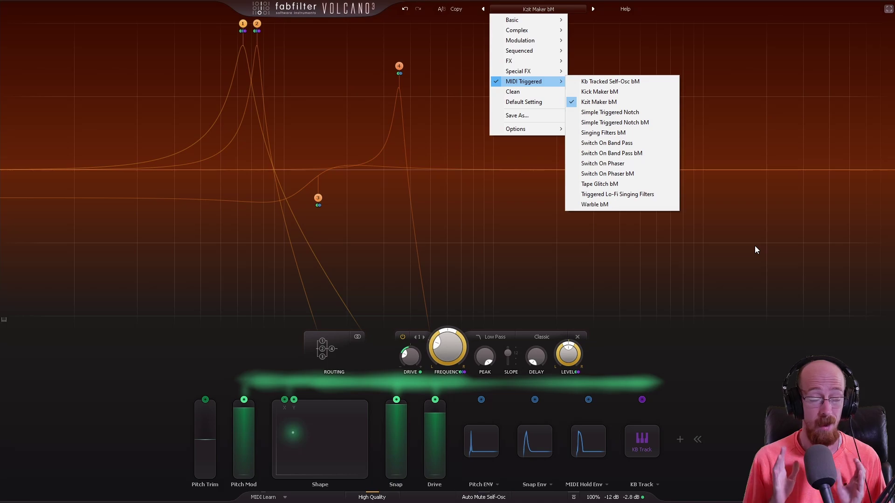
pyautogui.click(755, 246)
pyautogui.click(542, 11)
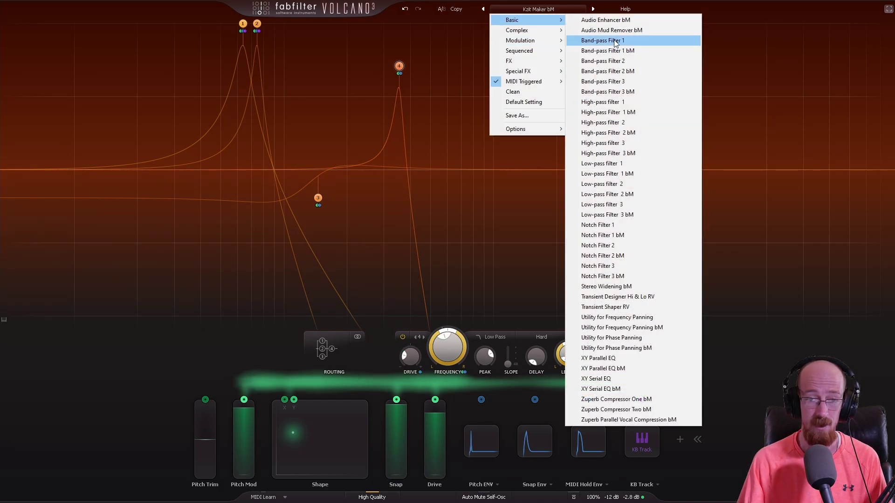
pyautogui.click(522, 102)
# Try Filter 1 as High Pass and Band Pass, return it to Low Pass, and switch the filter off and on.
pyautogui.moveTo(682, 141)
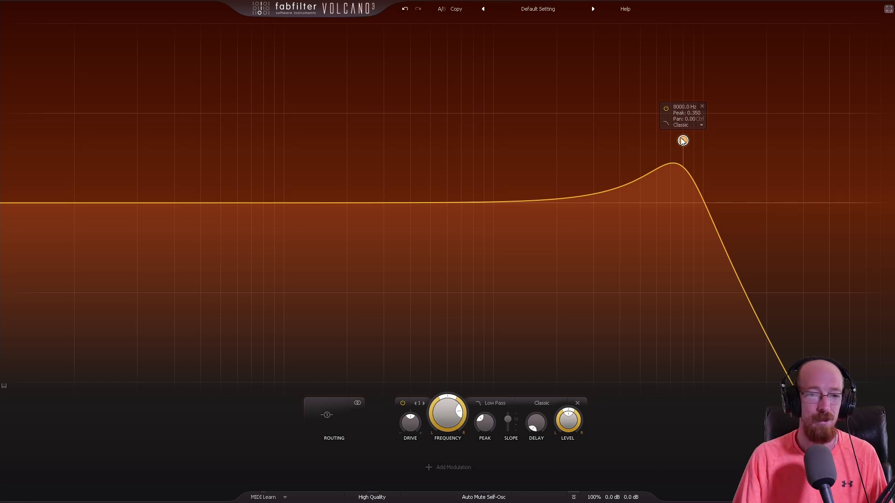
pyautogui.click(666, 124)
pyautogui.click(671, 142)
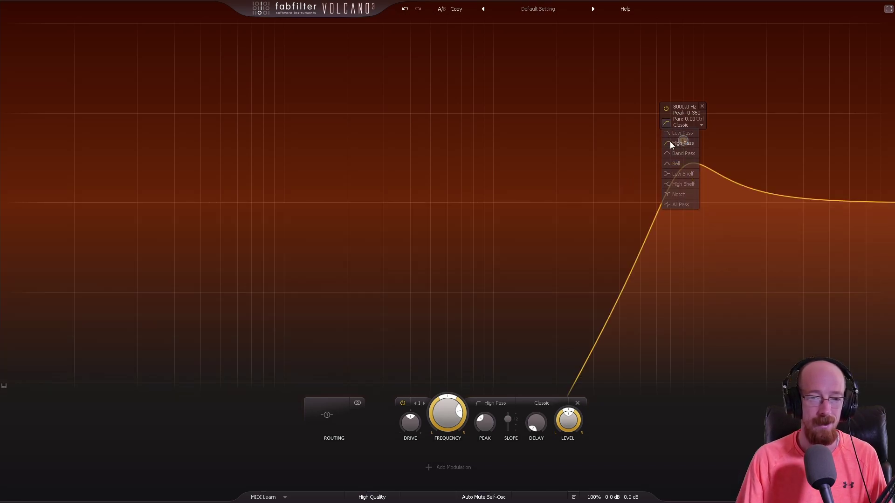
pyautogui.click(666, 124)
pyautogui.click(666, 124)
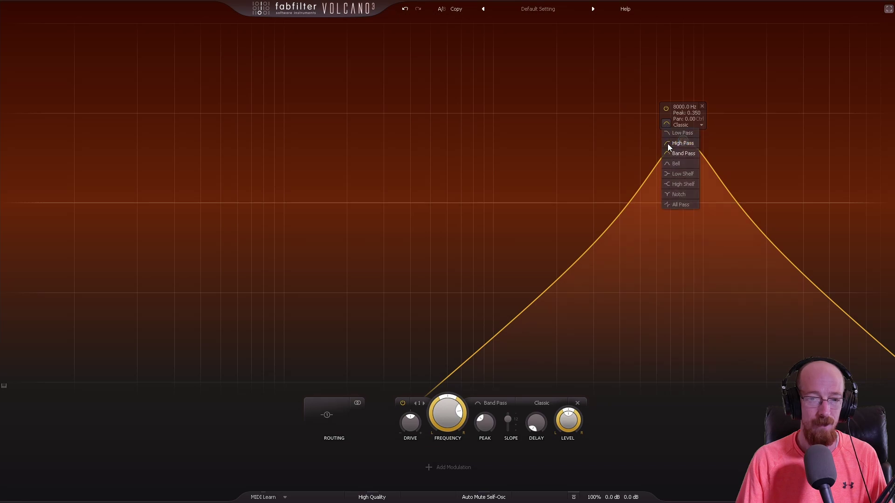
pyautogui.click(669, 142)
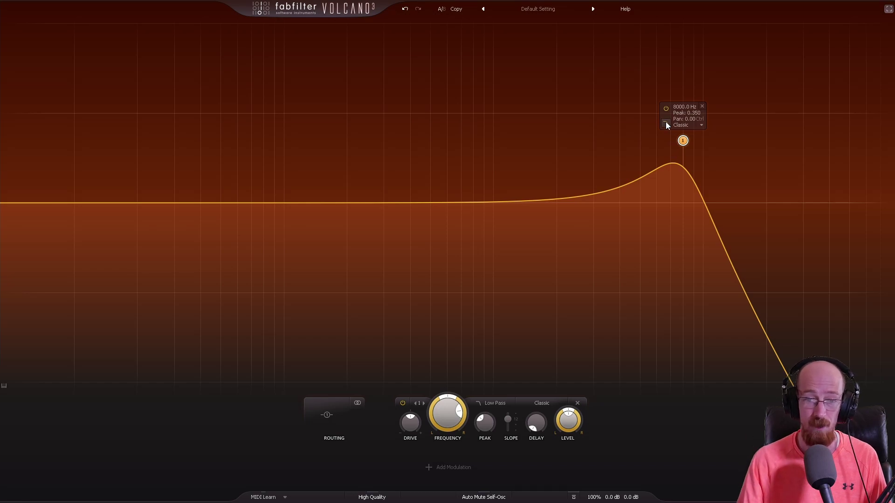
pyautogui.click(402, 403)
pyautogui.click(402, 404)
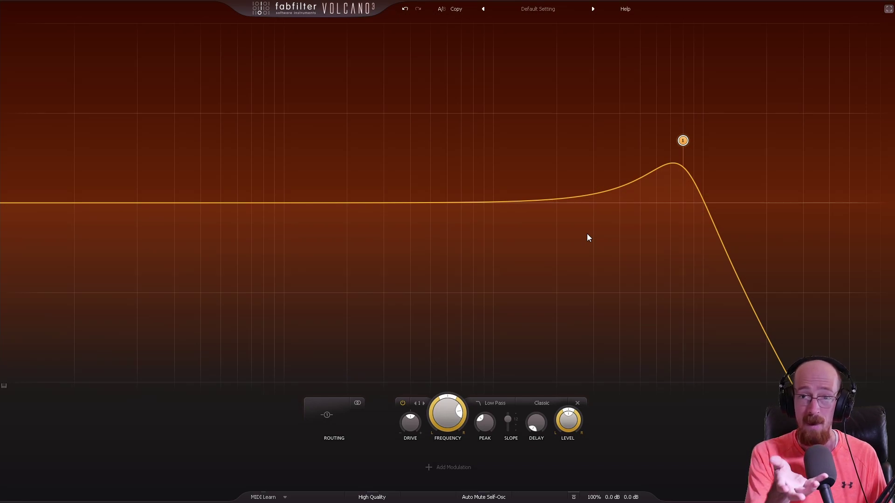
# Add an XLFO modulation source, expand it, adjust the steps of its waveform, and remove it again.
pyautogui.moveTo(683, 138)
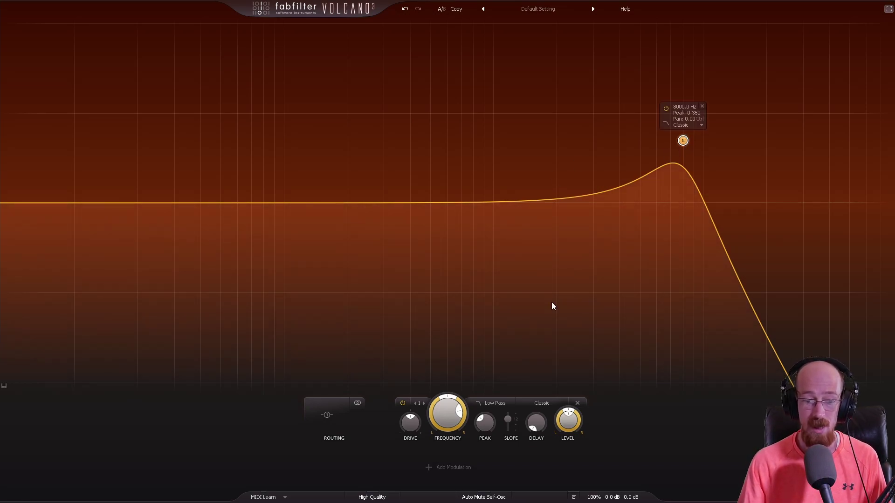
pyautogui.click(435, 467)
pyautogui.click(468, 421)
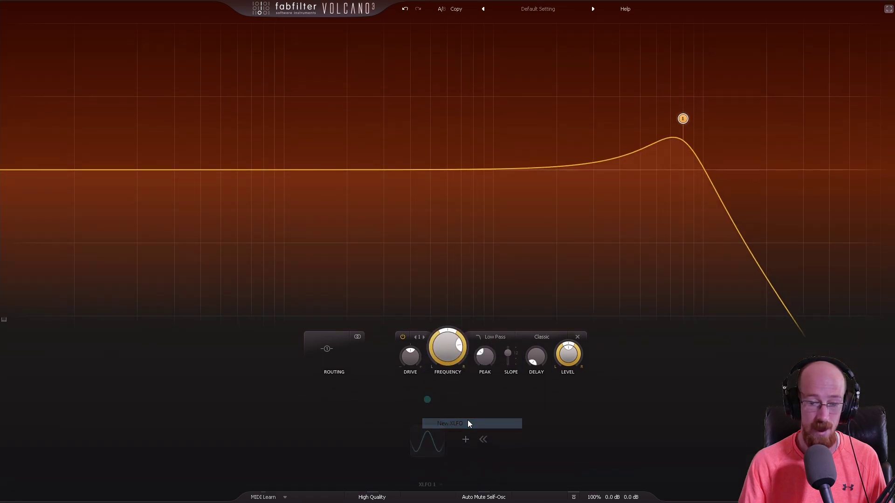
pyautogui.click(431, 440)
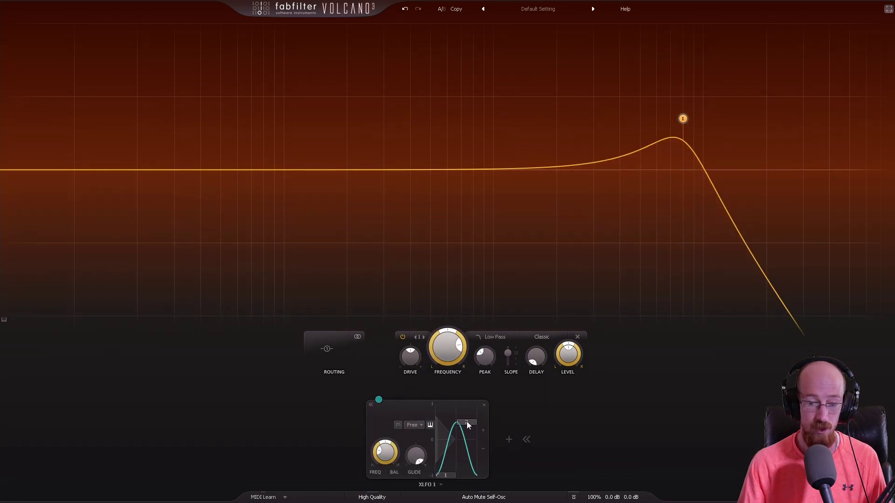
pyautogui.moveTo(449, 477)
pyautogui.mouseDown()
pyautogui.moveTo(455, 414)
pyautogui.moveTo(454, 478)
pyautogui.mouseUp()
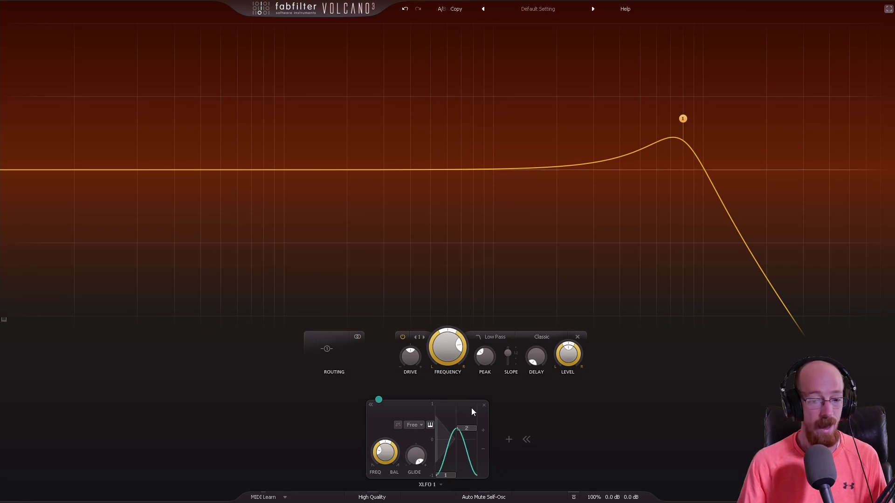
pyautogui.click(484, 405)
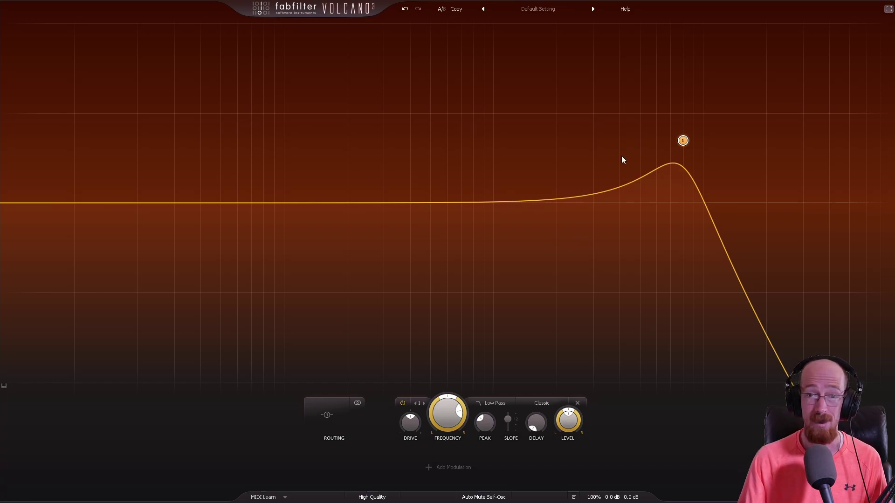
# Move Filter 1 to about 11.9 kHz with a peak of about 0.30.
pyautogui.moveTo(651, 146)
pyautogui.moveTo(683, 141); pyautogui.dragTo(719, 148)
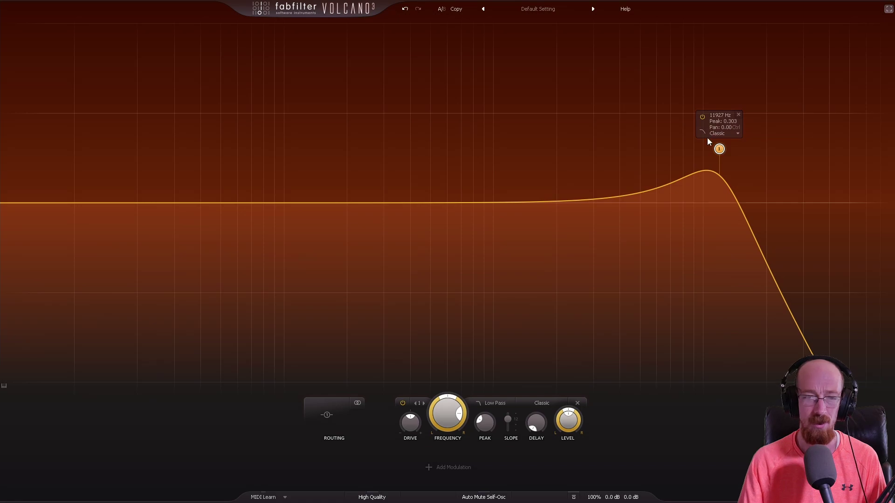
# Load the Complex preset Arpeggio 1 and adjust its Spread slider and Glide XY controller while the audio plays.
pyautogui.click(549, 11)
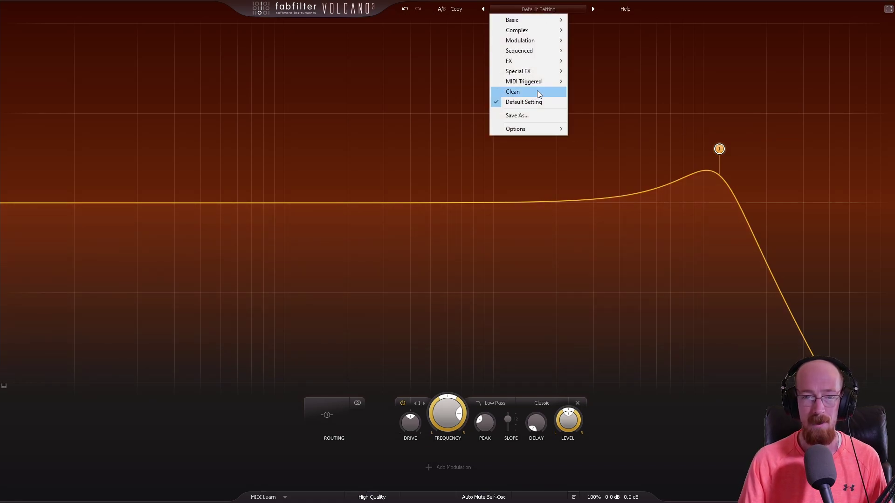
pyautogui.moveTo(544, 81)
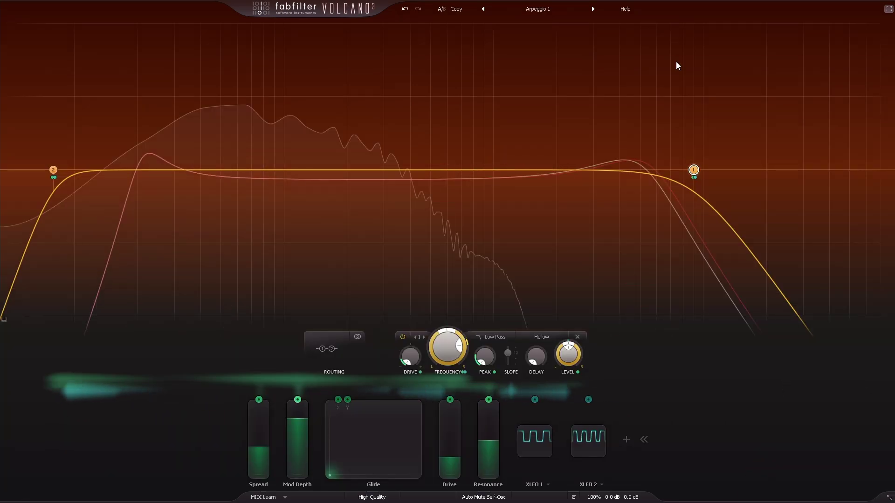
pyautogui.moveTo(265, 452)
pyautogui.mouseDown()
pyautogui.moveTo(270, 404)
pyautogui.moveTo(295, 459)
pyautogui.moveTo(296, 446)
pyautogui.moveTo(264, 459)
pyautogui.mouseUp()
pyautogui.moveTo(330, 476); pyautogui.dragTo(385, 436)
# Audition the Complex presets from Arpeggio 1 bM through the Arpeggio 2 and Beat Filter 1 variants to Beat Filter 2.
pyautogui.click(593, 9)
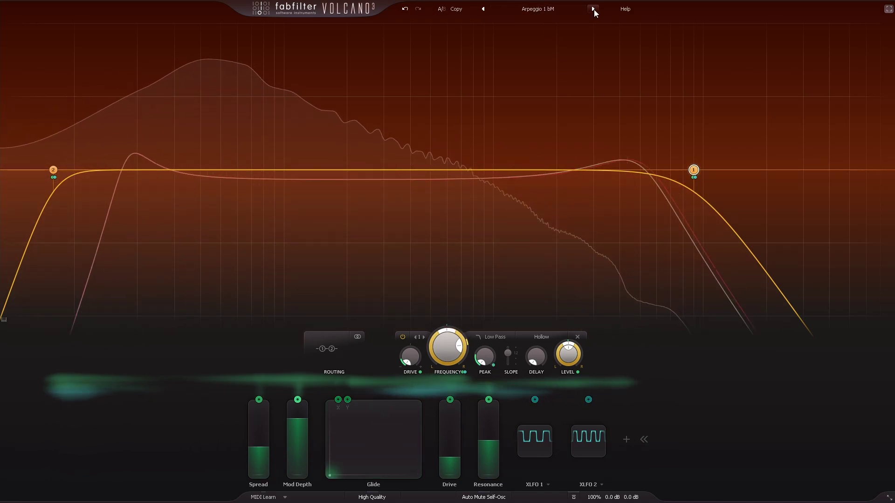
pyautogui.click(593, 9)
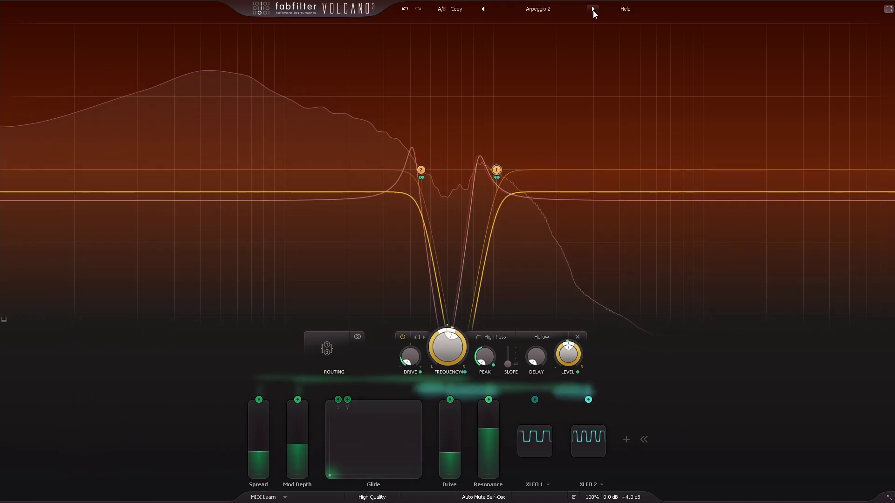
pyautogui.click(592, 8)
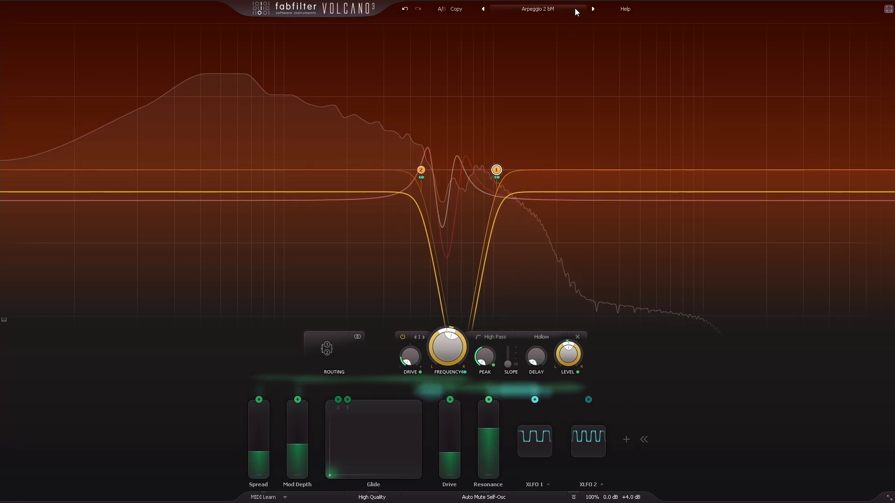
pyautogui.click(593, 9)
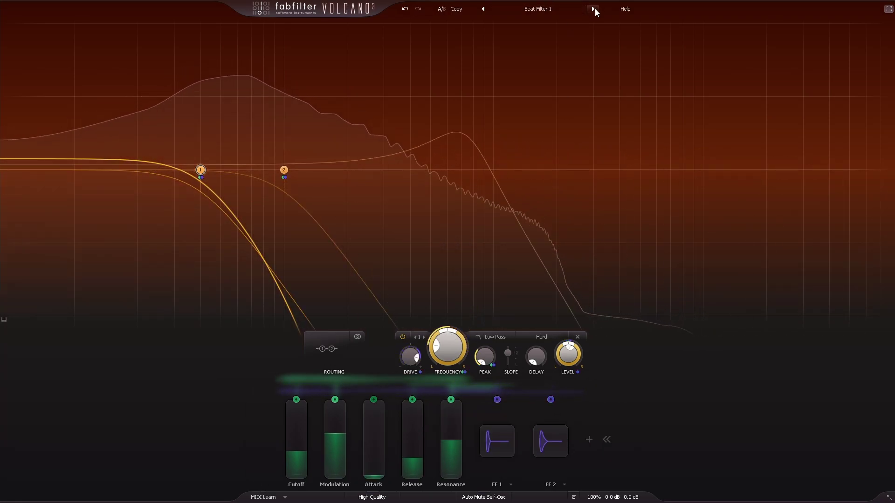
pyautogui.click(594, 8)
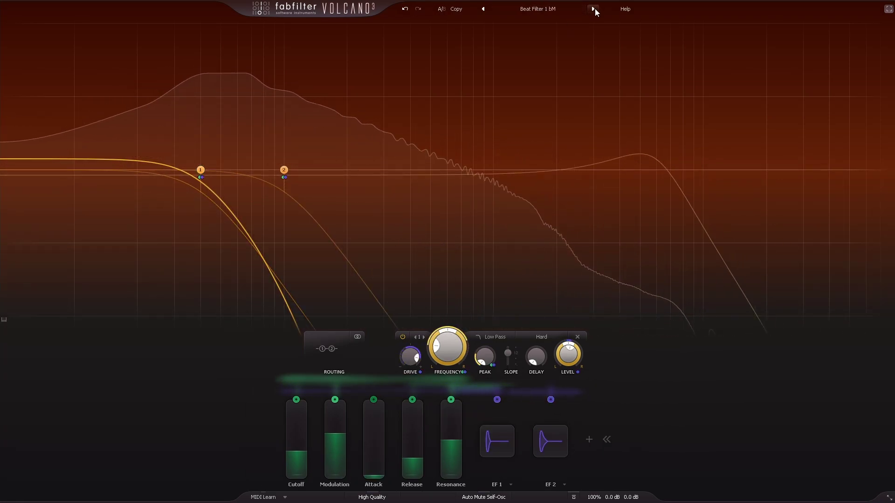
pyautogui.click(593, 8)
# Load Deep Slow Chorus from the Modulation category and advance through its bM version to EVF Enhanced Phaser and EVF Enhanced Phaser bM.
pyautogui.click(577, 10)
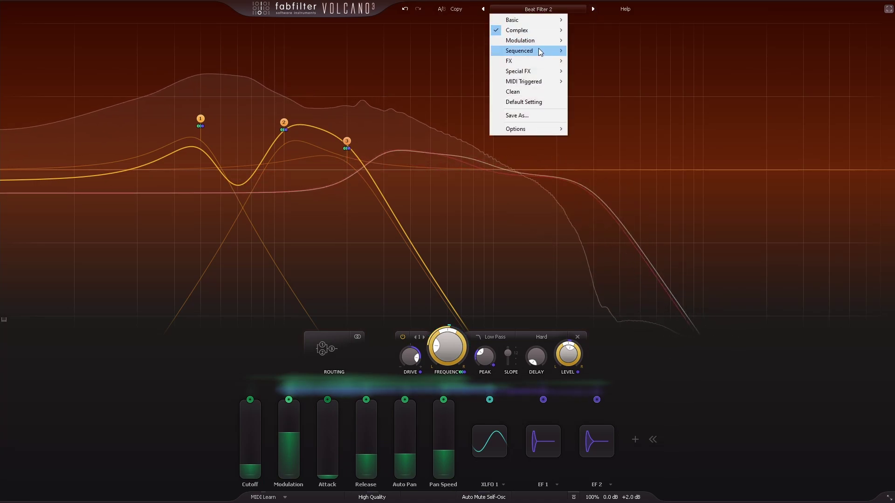
pyautogui.moveTo(540, 44)
pyautogui.click(591, 41)
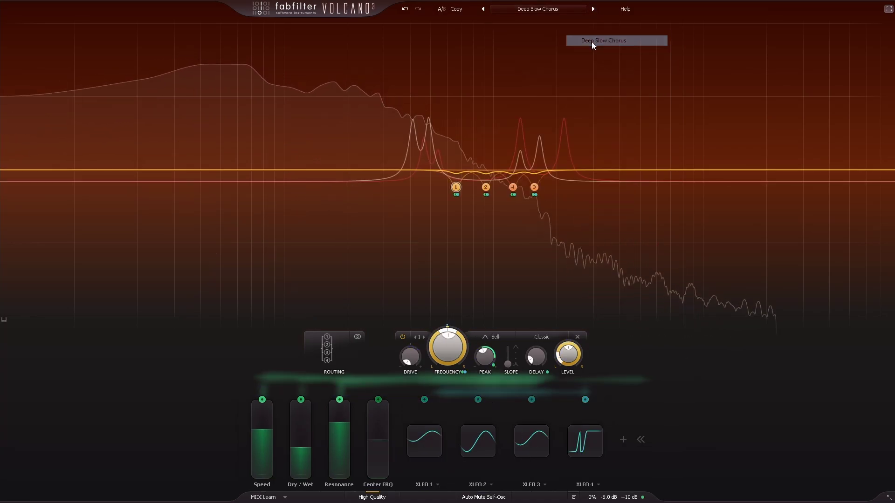
pyautogui.click(593, 9)
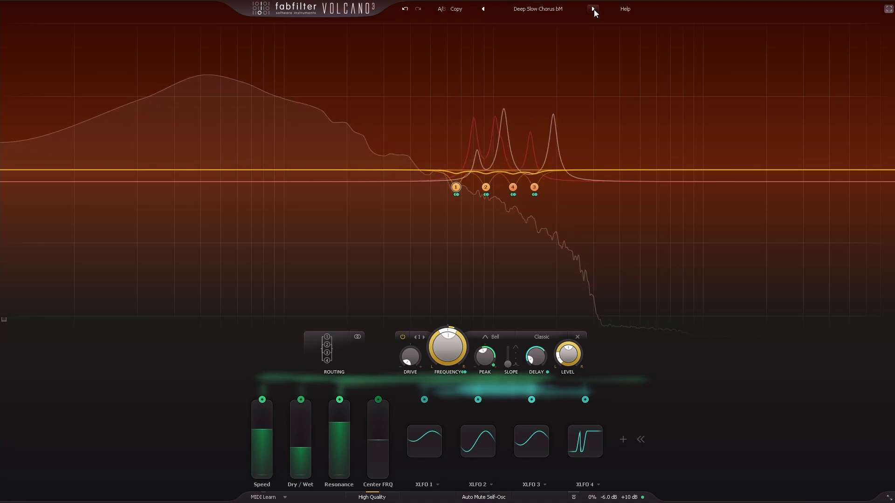
pyautogui.click(594, 9)
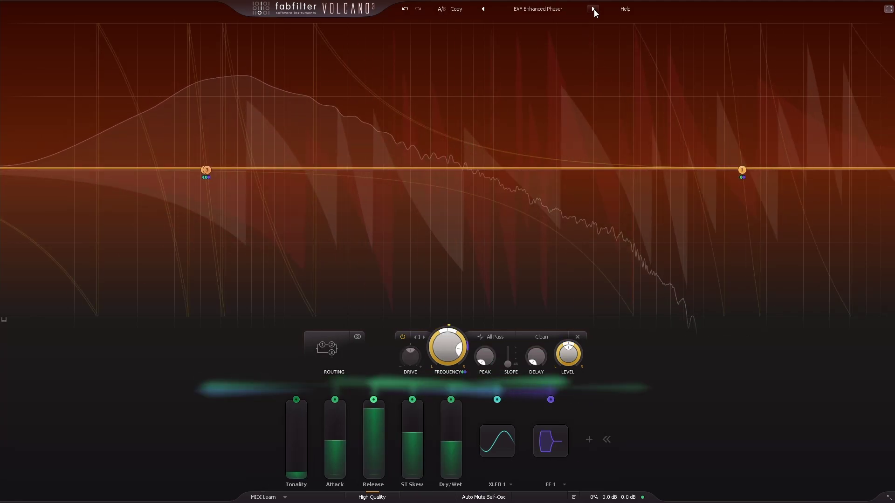
pyautogui.click(594, 9)
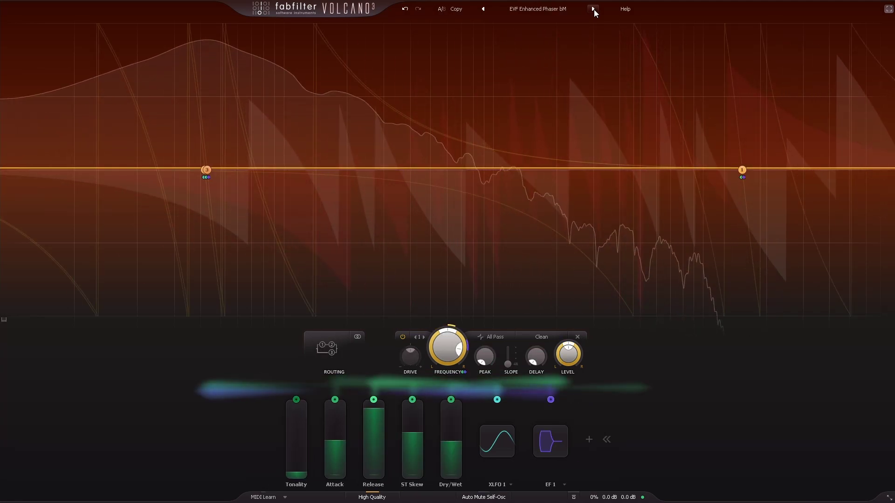
# Continue auditioning the Modulation presets through Filter Phase Mangle bM and Funky Phaser RV to Head Twister.
pyautogui.click(594, 9)
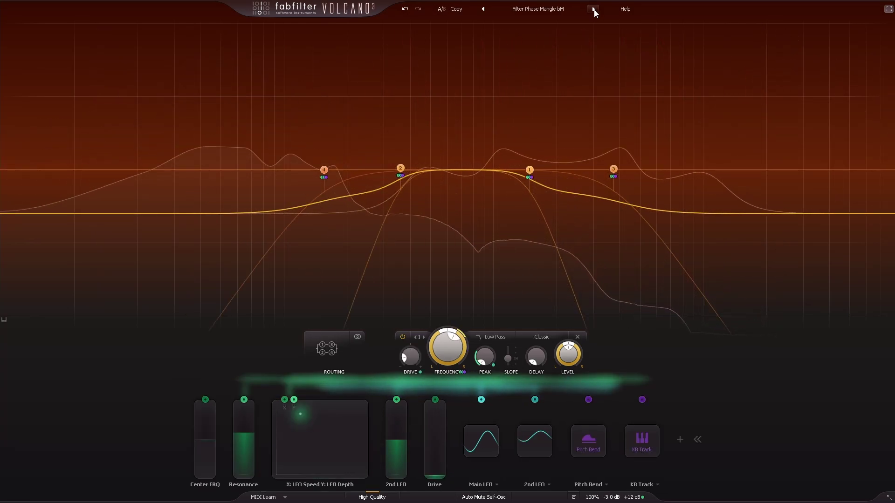
pyautogui.click(593, 9)
pyautogui.click(593, 9)
pyautogui.click(593, 9)
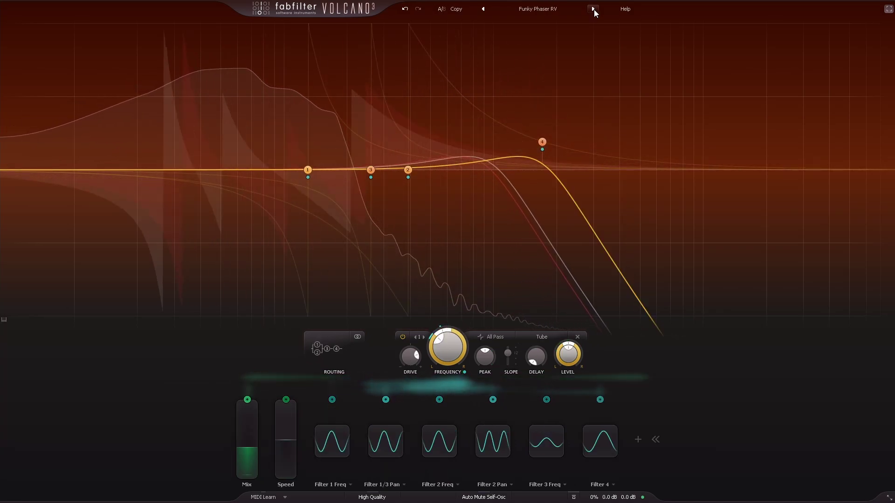
pyautogui.click(594, 9)
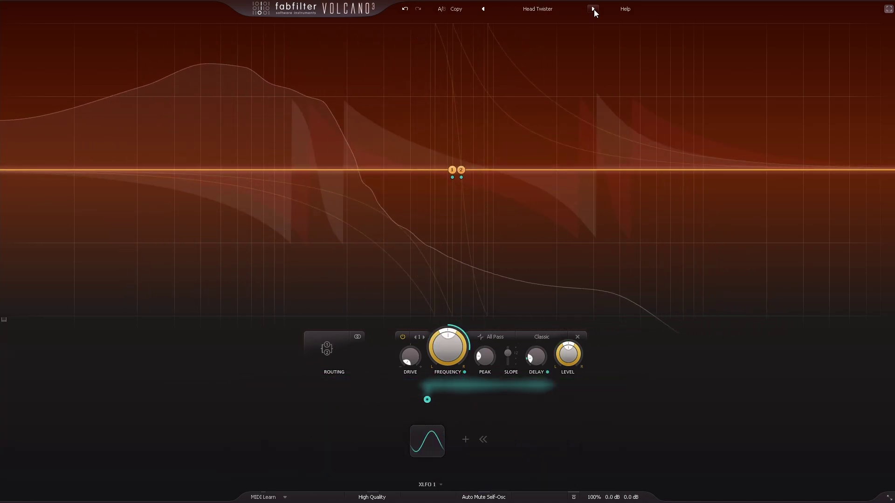
# Audition the Modulation presets from Head Twister bM through Inside My Mind and Klang 80 to Klang 80 bM.
pyautogui.click(594, 9)
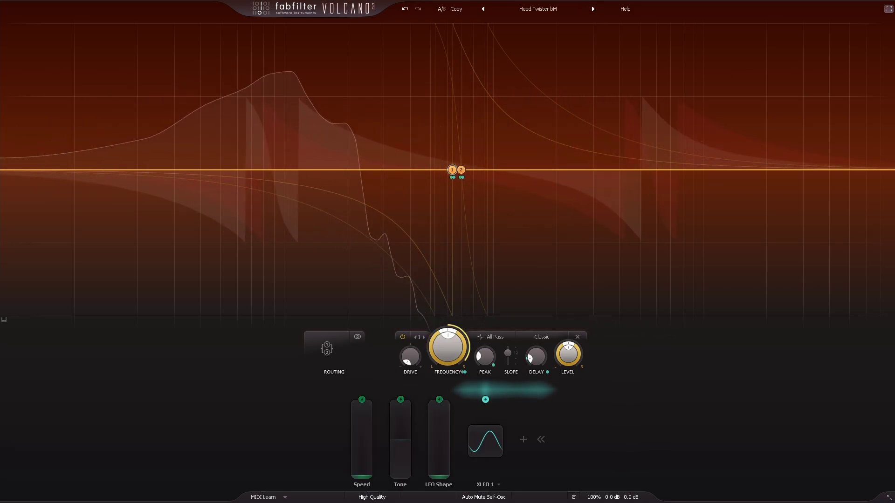
pyautogui.click(593, 9)
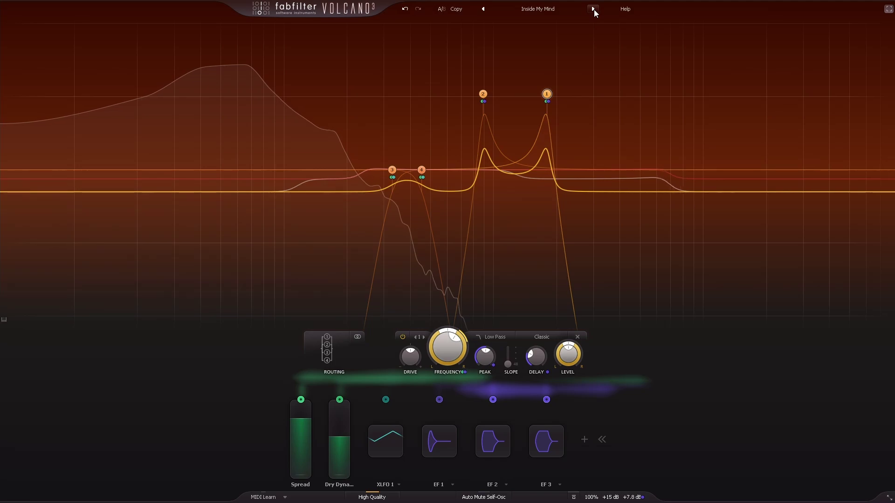
pyautogui.click(594, 9)
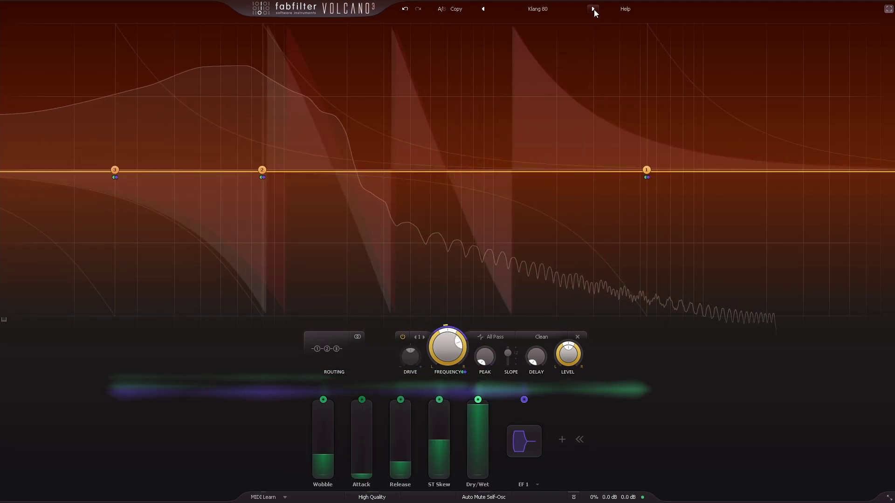
pyautogui.click(594, 9)
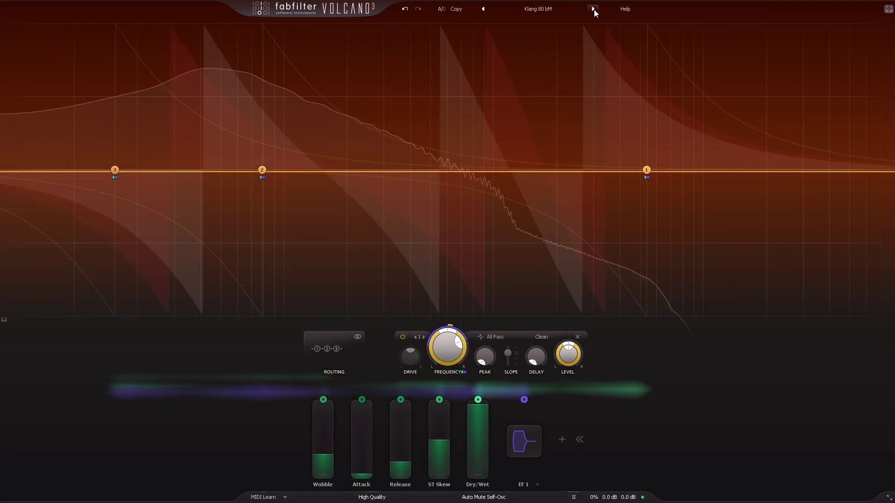
# Continue auditioning presets with Slowly Phazed Down bM, Sudden Burst and Tremolo Difference bM.
pyautogui.click(593, 9)
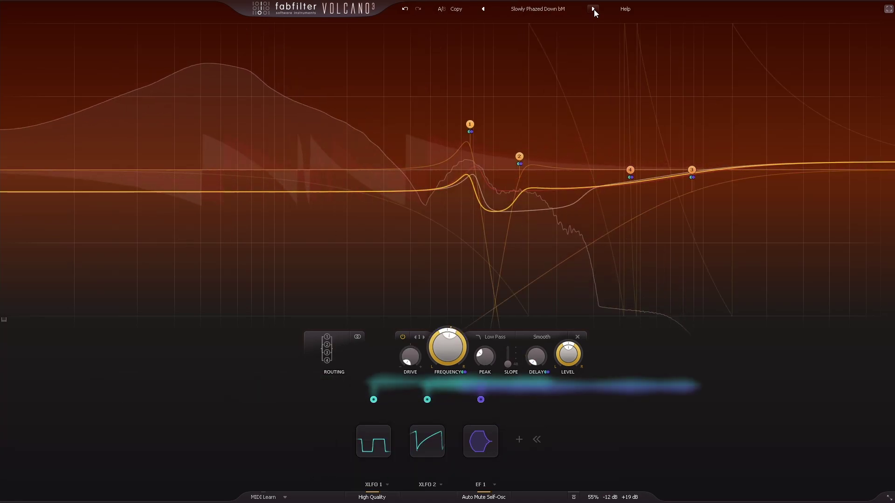
pyautogui.click(594, 9)
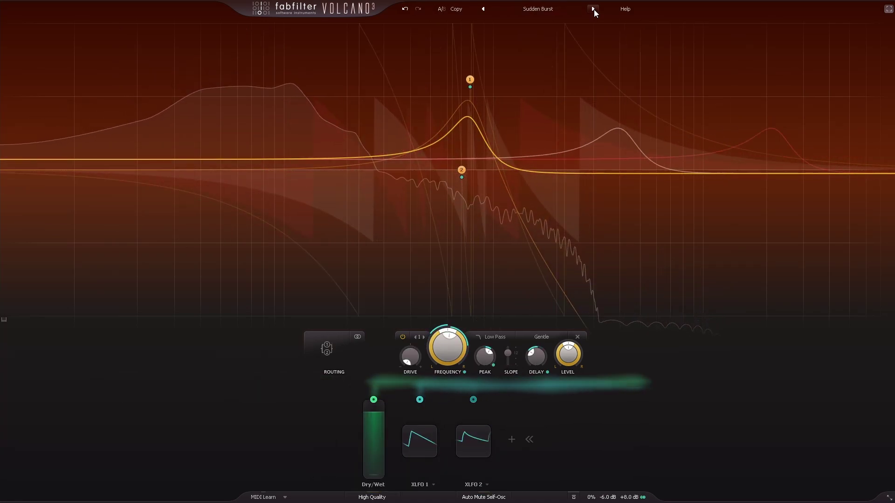
pyautogui.click(593, 9)
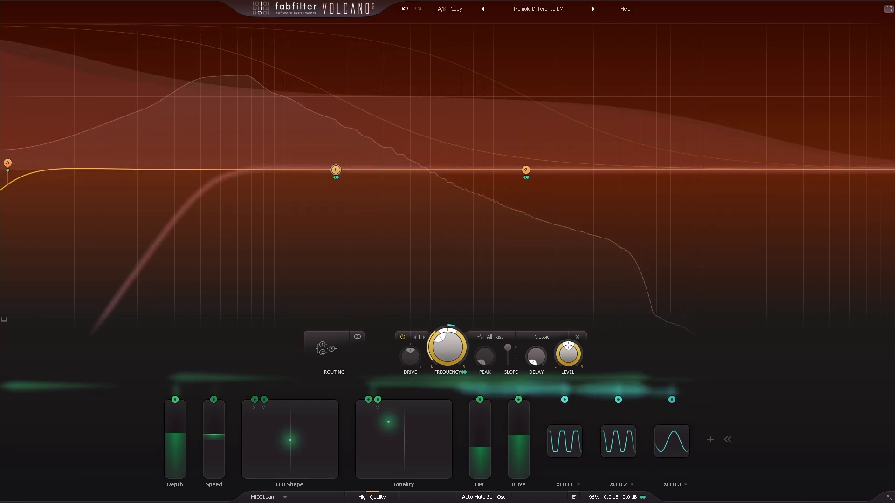
# Advance through the Arcade Noises presets from Arcade Noises 1 bM to Arcade Noises 3 bM while the audio plays.
pyautogui.click(593, 9)
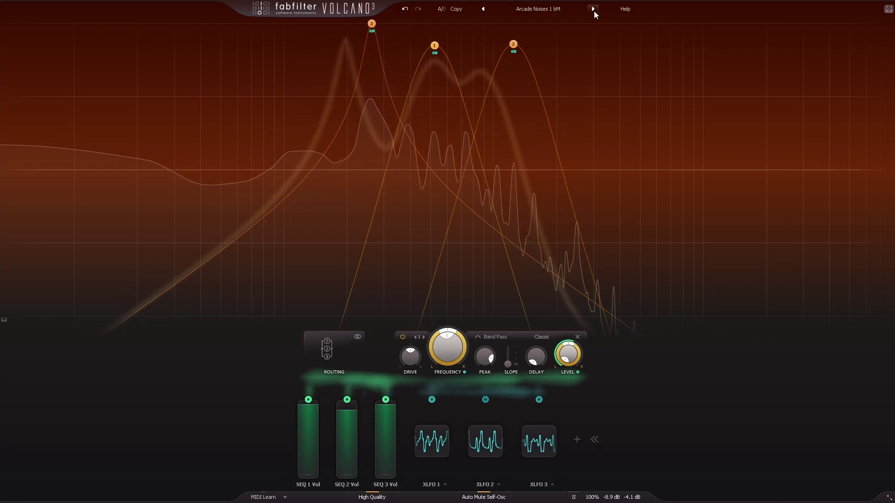
pyautogui.click(593, 9)
pyautogui.click(594, 9)
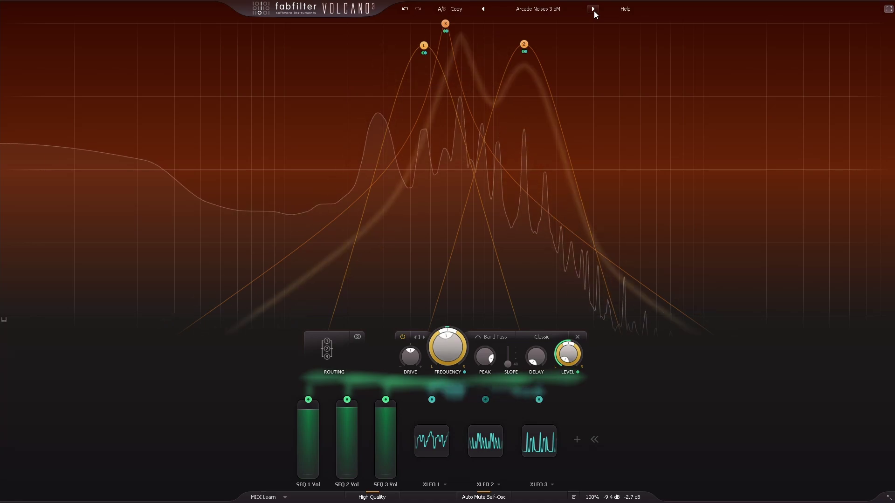
# Audition the presets Chirped bM and Lo-Fi Singing Filters bM, followed by MS Trance Gate 1 bM and MS Trance Gate 2 bM.
pyautogui.click(594, 8)
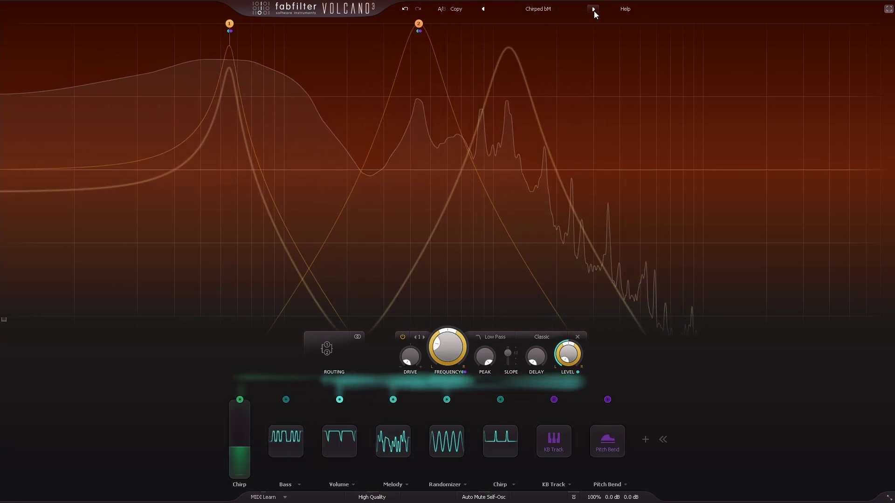
pyautogui.click(593, 9)
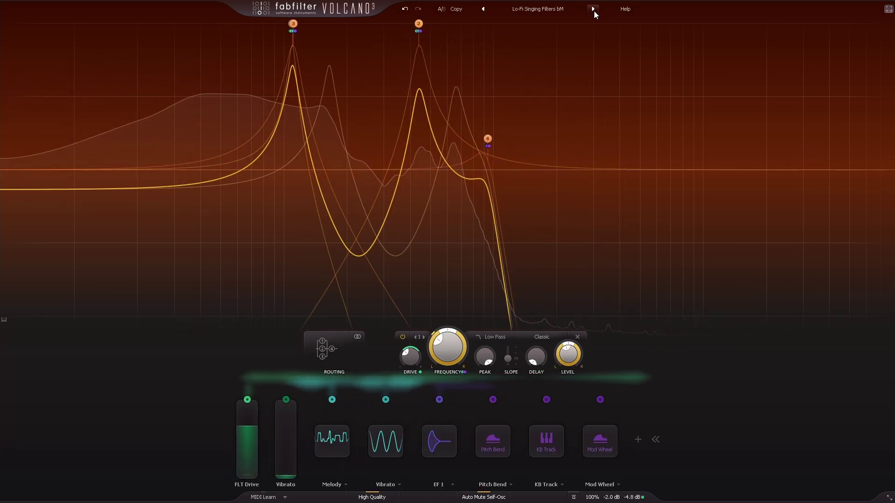
pyautogui.click(593, 10)
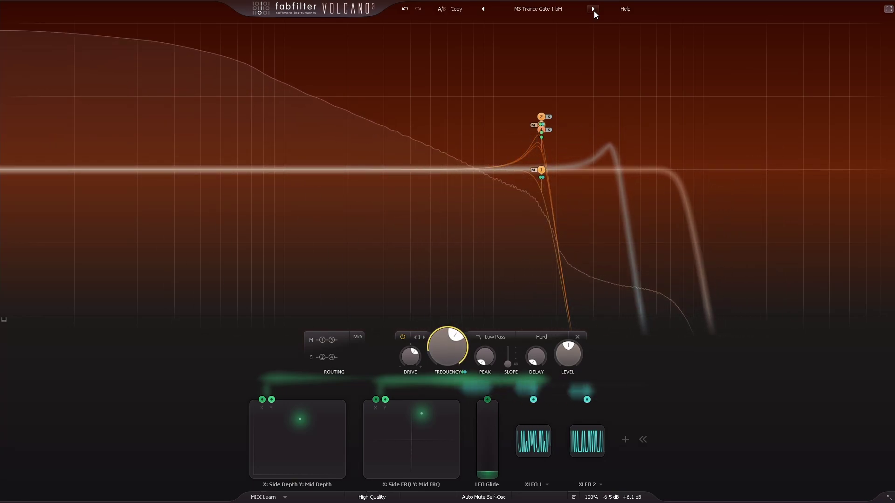
pyautogui.click(594, 9)
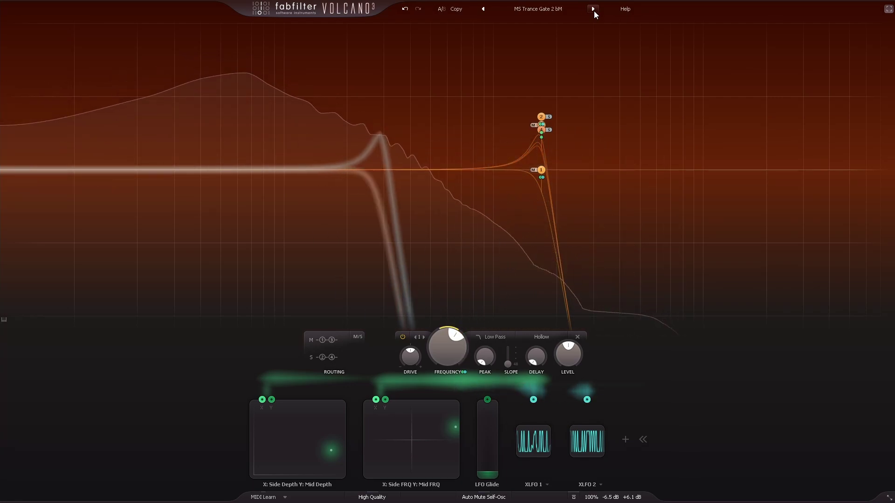
# Audition the presets from Audio Rate Filter Mayhem bM through Bangin' V2 Original and Chaos bM to Dynamic Parallel Destruction bM.
pyautogui.click(594, 8)
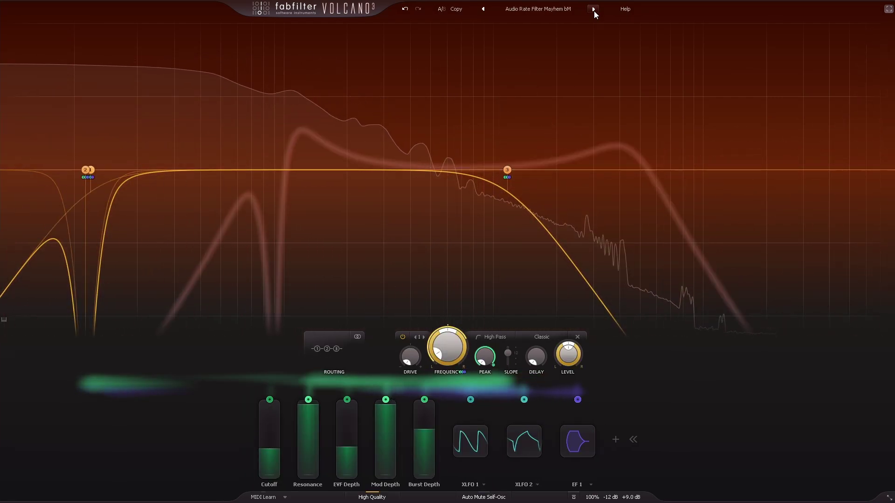
pyautogui.click(594, 9)
pyautogui.click(593, 9)
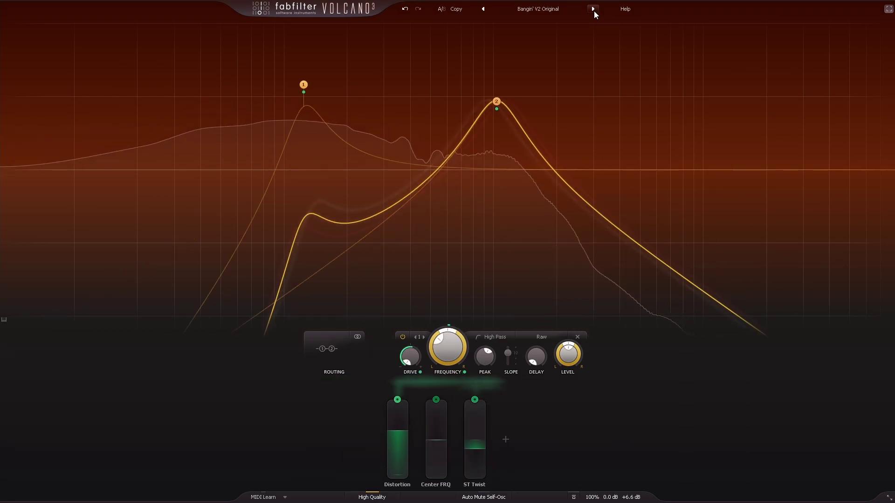
pyautogui.click(594, 9)
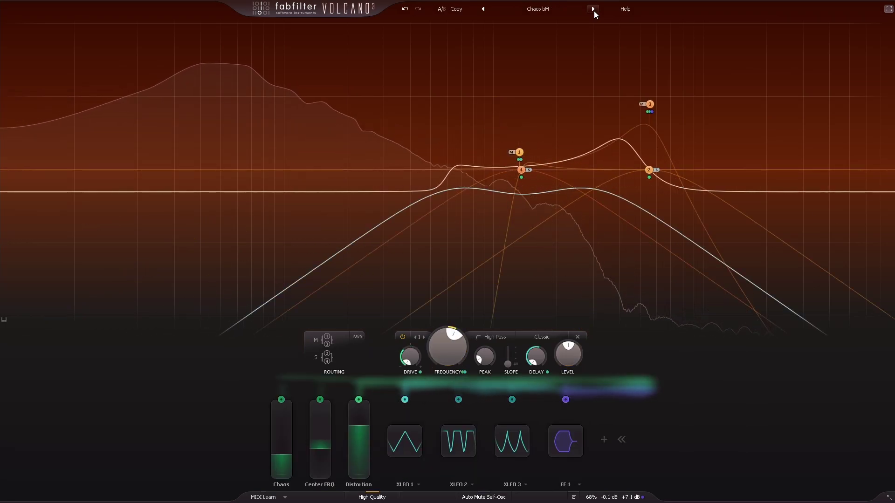
pyautogui.click(594, 9)
pyautogui.click(593, 8)
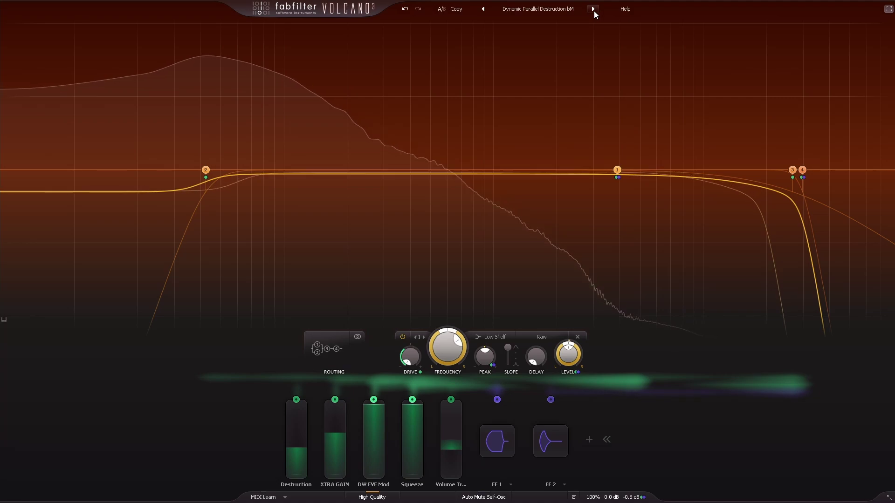
# Audition the presets from Earth Shaking Sub Synthesis bM through Lost in Band Pass bM to Outside the Club Illusion bM.
pyautogui.click(594, 9)
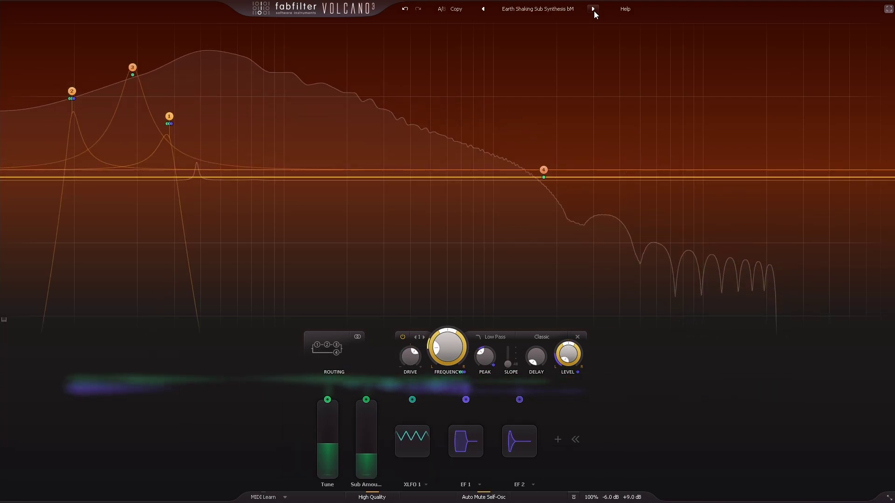
pyautogui.click(593, 9)
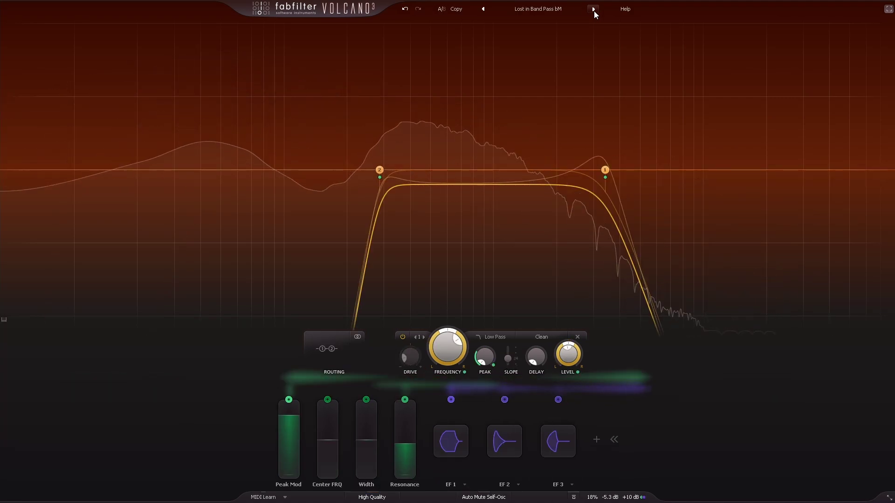
pyautogui.click(593, 10)
pyautogui.click(594, 10)
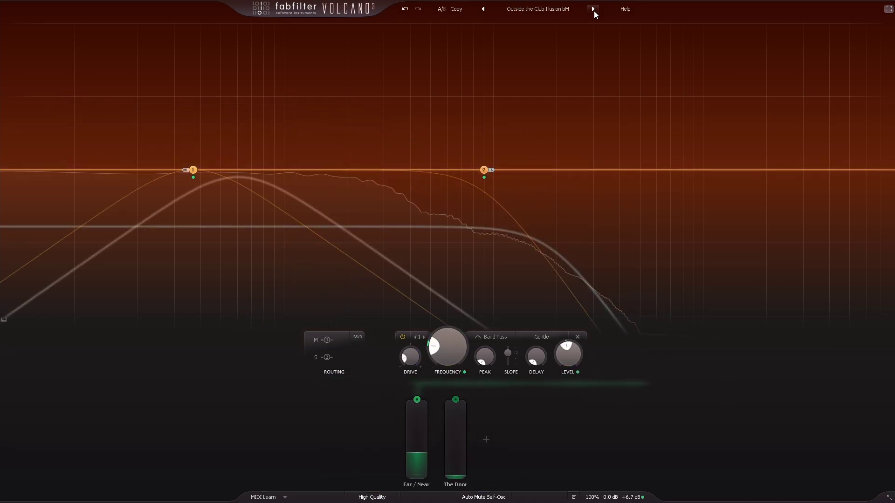